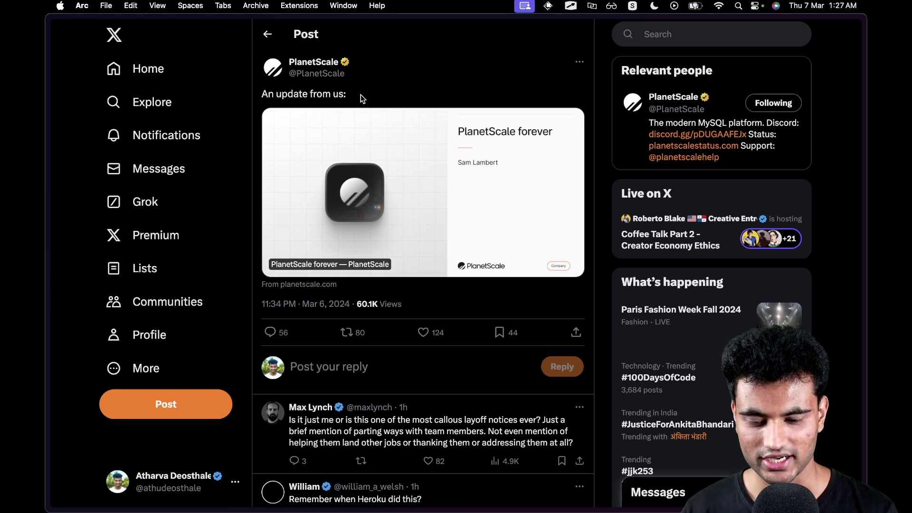
Open the 'PlanetScale forever' article and highlight its opening summary sentence.
{"action": "left_click", "coordinate": [367, 157]}
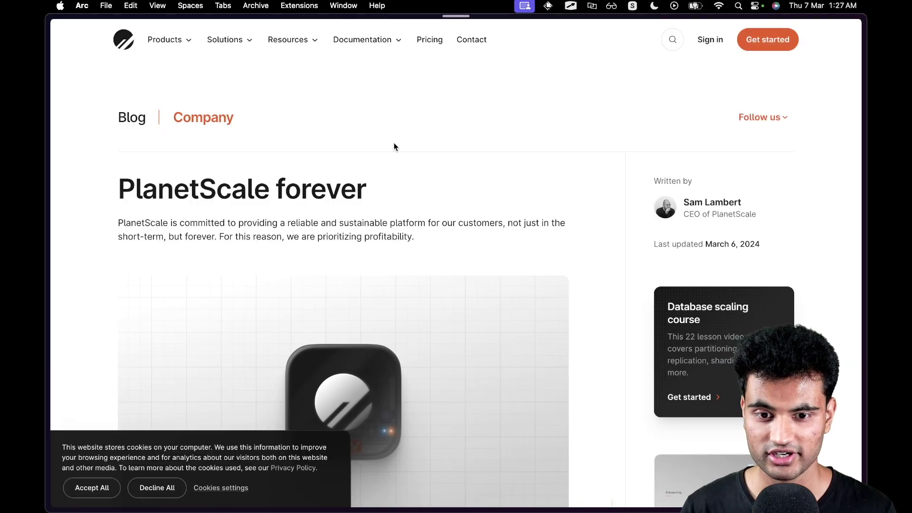
{"action": "scroll", "coordinate": [432, 188], "scroll_direction": "down", "scroll_amount": 1}
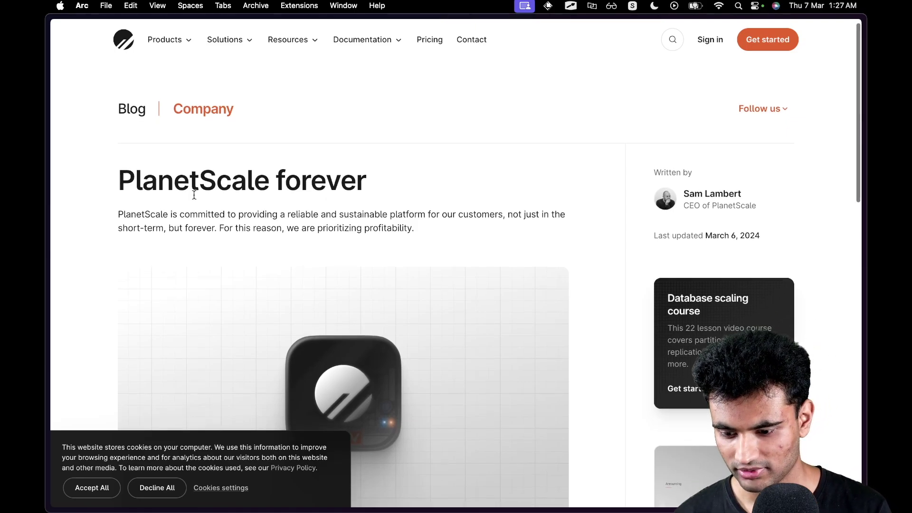
{"action": "left_click_drag", "start_coordinate": [198, 214], "coordinate": [364, 230]}
{"action": "left_click", "coordinate": [365, 229]}
Read the first body paragraph, highlighting the lines on reliability, uptime and unprofitable companies disappearing.
{"action": "scroll", "coordinate": [119, 190], "scroll_direction": "down", "scroll_amount": 10}
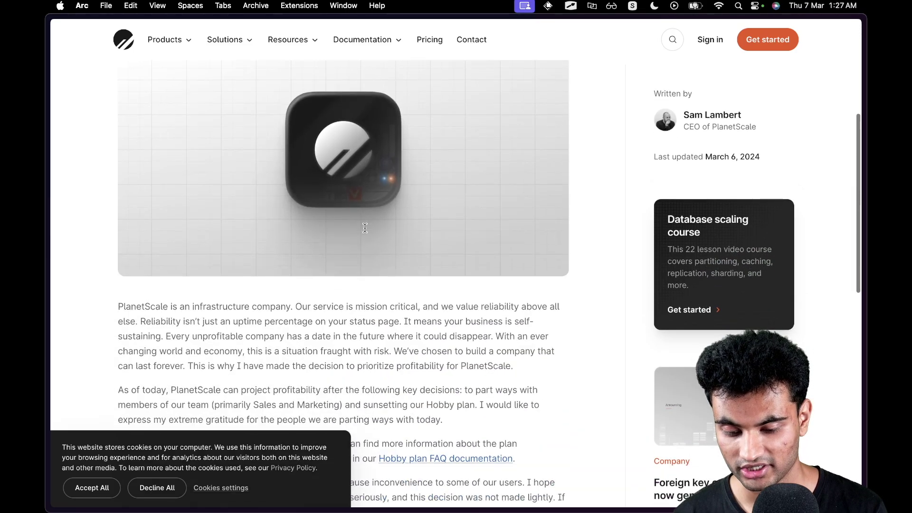
{"action": "left_click_drag", "start_coordinate": [119, 191], "coordinate": [411, 195]}
{"action": "left_click", "coordinate": [435, 194]}
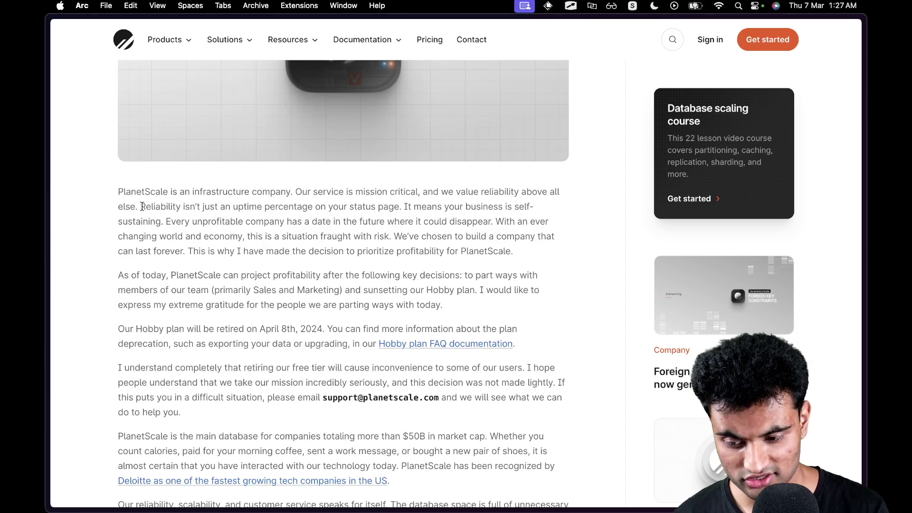
{"action": "left_click_drag", "start_coordinate": [142, 206], "coordinate": [393, 207]}
{"action": "left_click", "coordinate": [397, 206]}
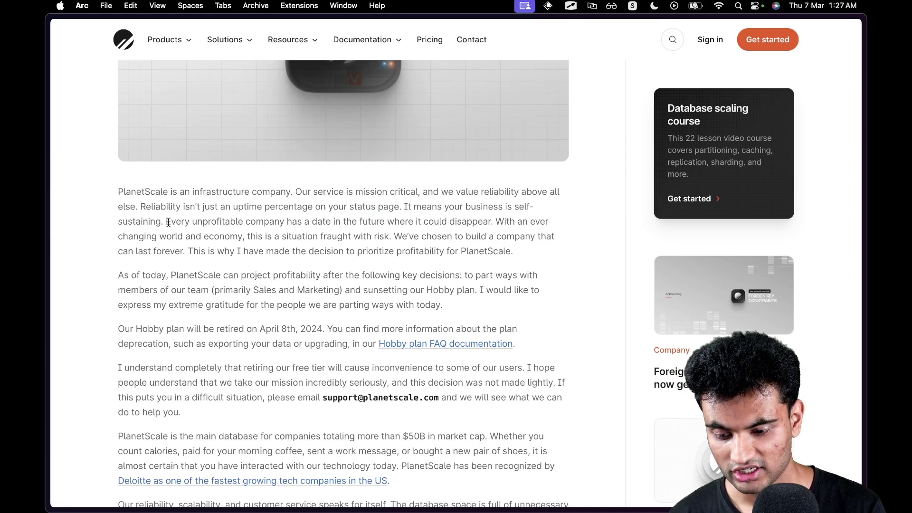
{"action": "left_click_drag", "start_coordinate": [169, 222], "coordinate": [415, 260]}
{"action": "left_click", "coordinate": [498, 222]}
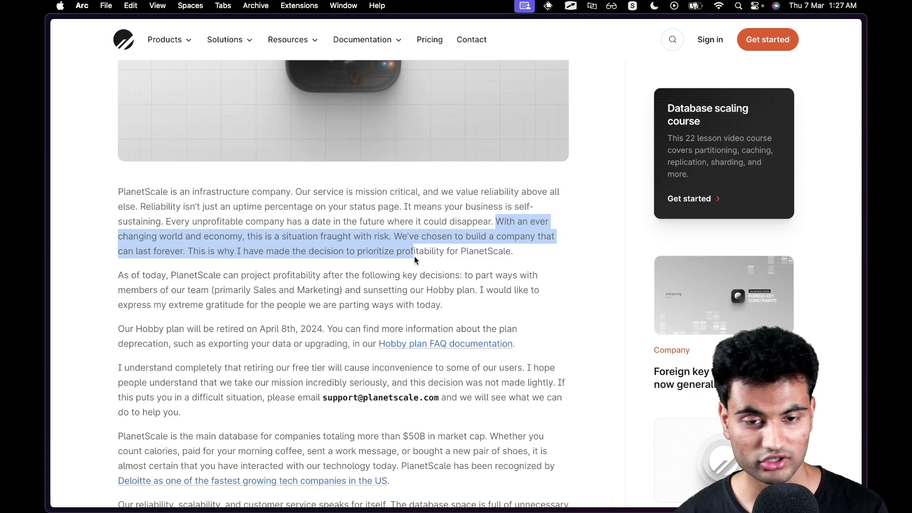
Highlight the key decisions sentence and the passage about parting ways with team members.
{"action": "left_click", "coordinate": [154, 291]}
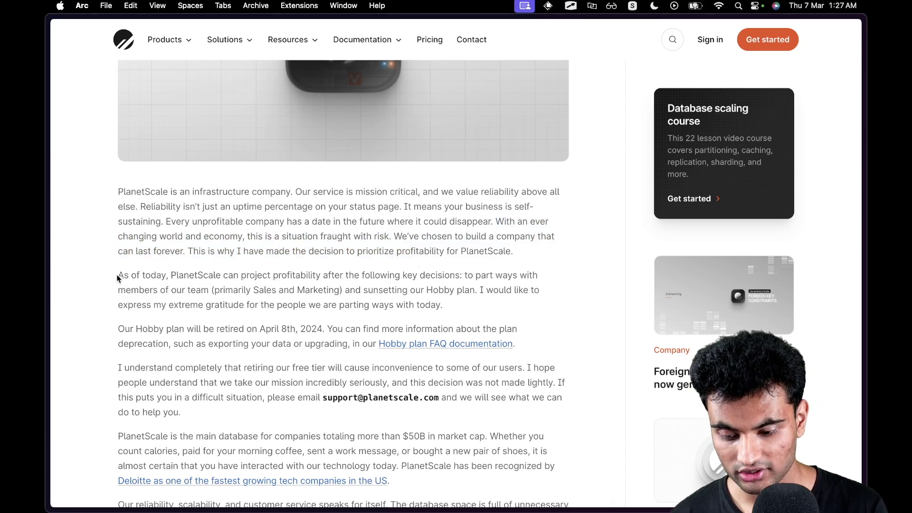
{"action": "left_click_drag", "start_coordinate": [117, 278], "coordinate": [340, 292]}
{"action": "left_click", "coordinate": [416, 280]}
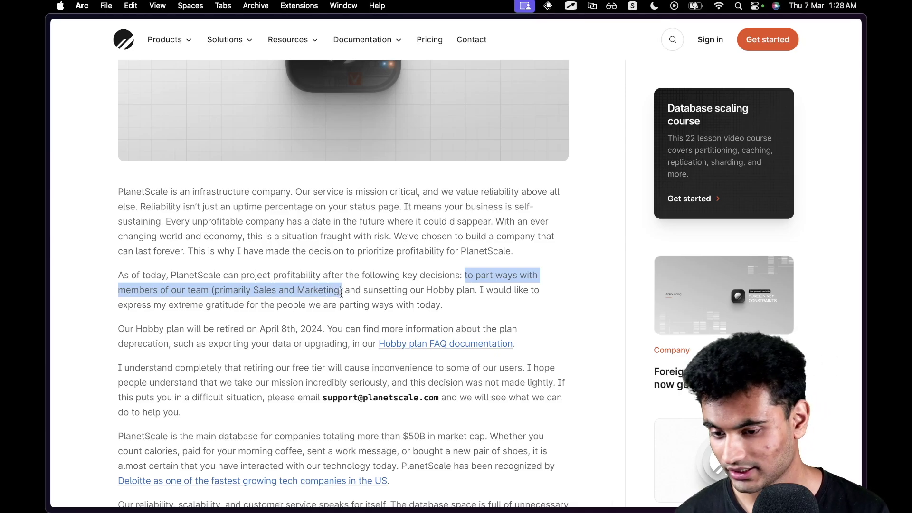
{"action": "left_click_drag", "start_coordinate": [342, 292], "coordinate": [442, 303]}
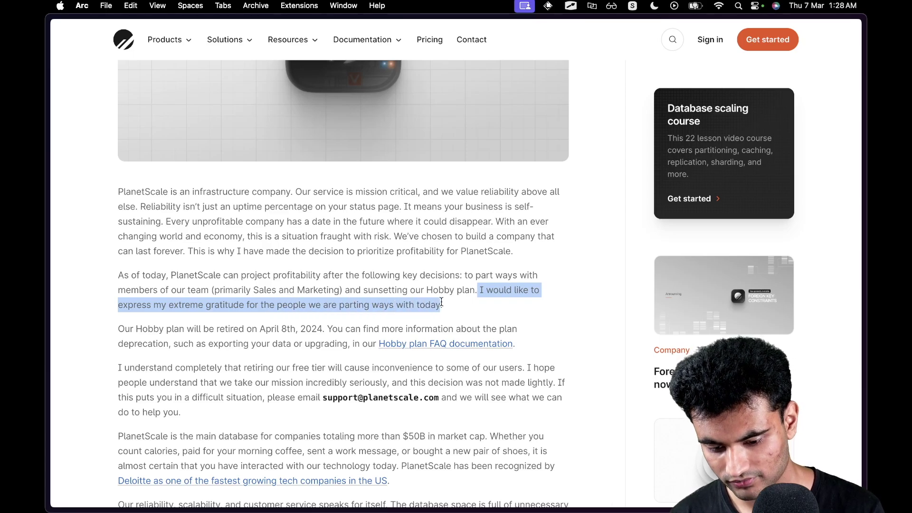
{"action": "left_click", "coordinate": [441, 302]}
Read the April 8th, 2024 Hobby plan retirement paragraph and the free tier apology paragraph.
{"action": "scroll", "coordinate": [441, 302], "scroll_direction": "down", "scroll_amount": 3}
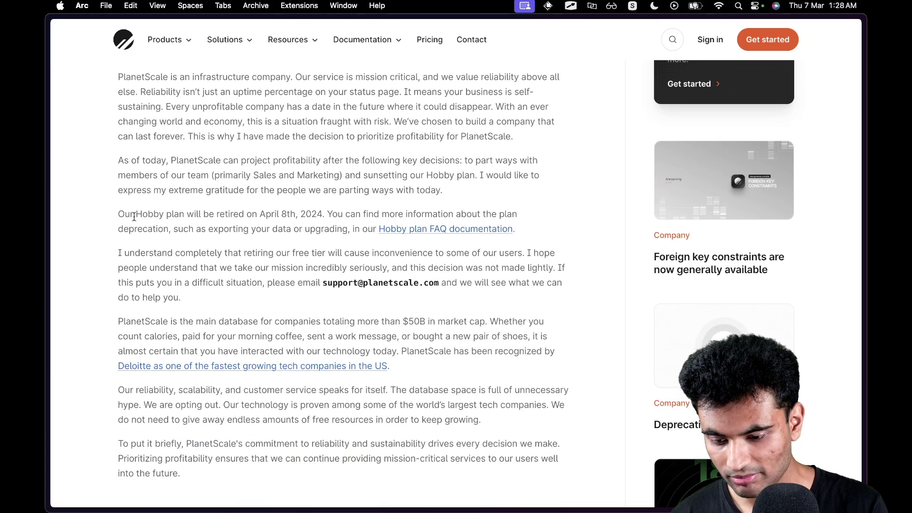
{"action": "left_click_drag", "start_coordinate": [120, 212], "coordinate": [322, 210]}
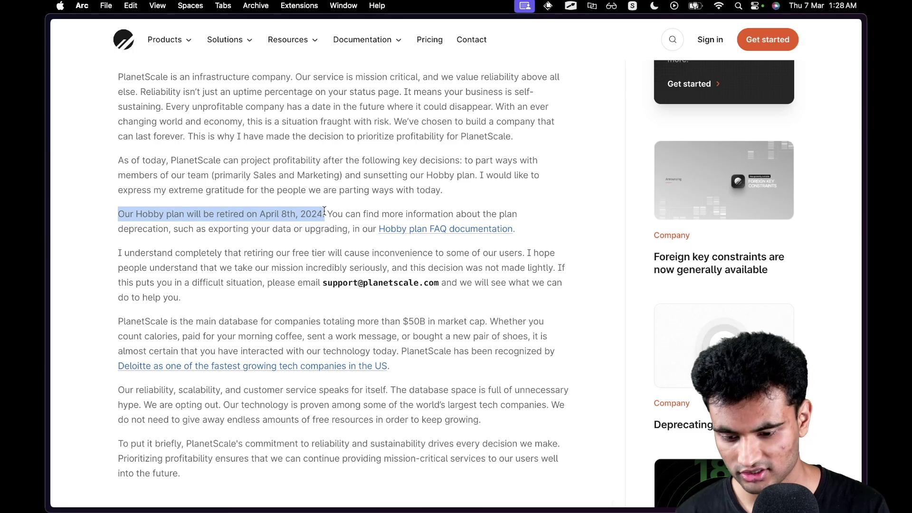
{"action": "left_click_drag", "start_coordinate": [324, 211], "coordinate": [378, 225]}
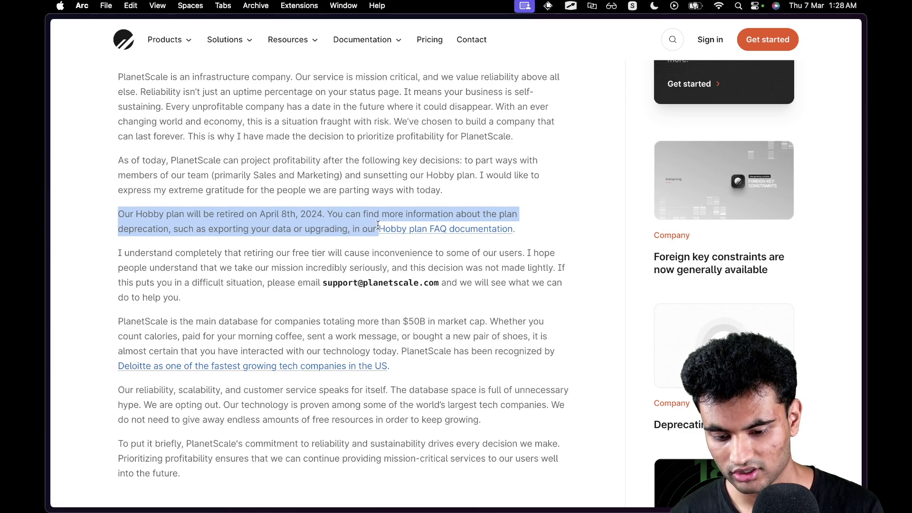
{"action": "left_click", "coordinate": [261, 257]}
{"action": "scroll", "coordinate": [260, 257], "scroll_direction": "down", "scroll_amount": 2}
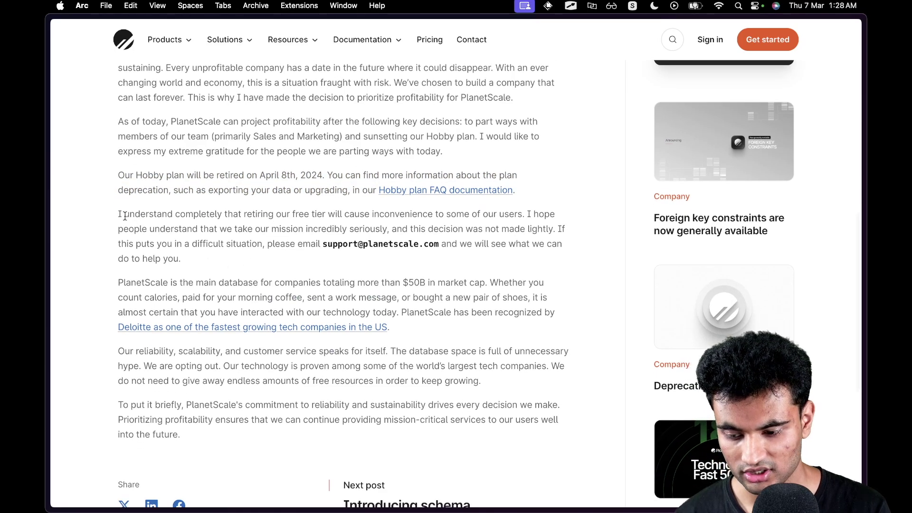
{"action": "left_click_drag", "start_coordinate": [118, 212], "coordinate": [375, 260]}
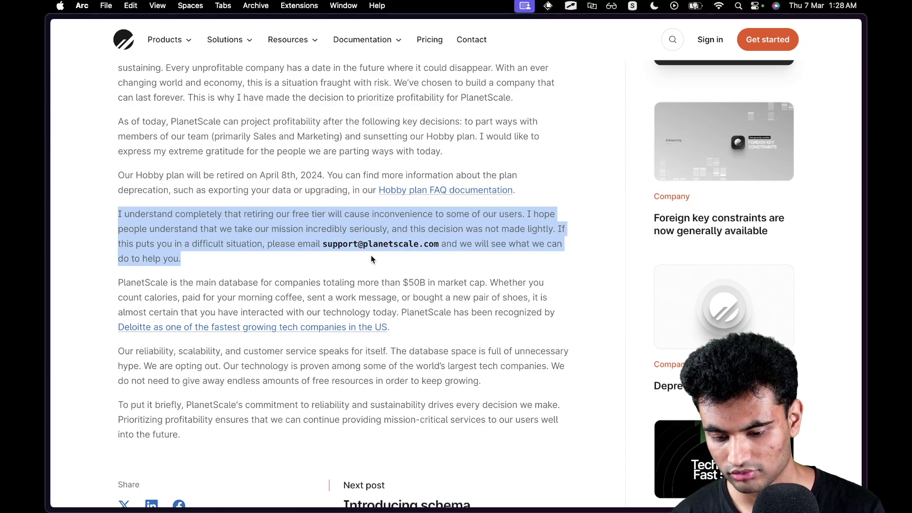
Highlight the paragraph about PlanetScale's $50B market reach.
{"action": "left_click", "coordinate": [186, 272]}
{"action": "scroll", "coordinate": [124, 289], "scroll_direction": "down", "scroll_amount": 2}
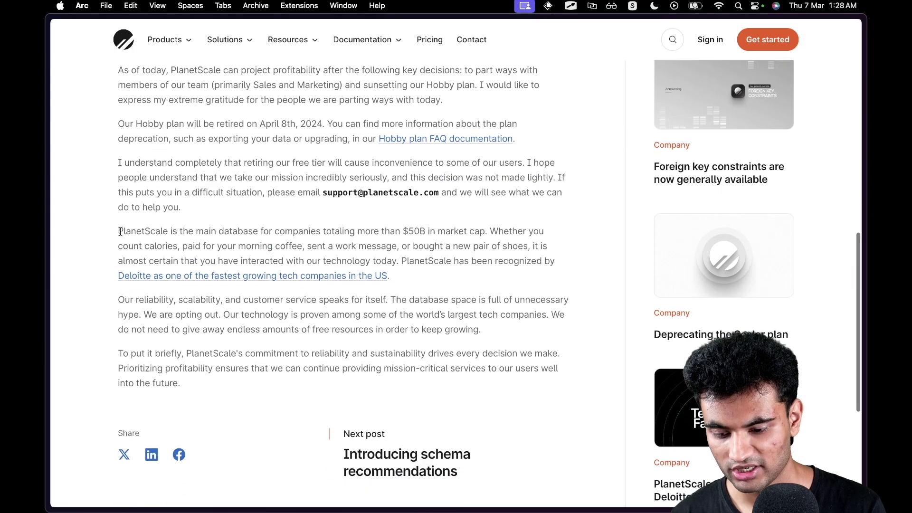
{"action": "left_click_drag", "start_coordinate": [116, 236], "coordinate": [321, 282]}
{"action": "left_click", "coordinate": [222, 306]}
Read the reliability, opting-out and closing summary paragraphs at the end of the article.
{"action": "scroll", "coordinate": [221, 306], "scroll_direction": "down", "scroll_amount": 2}
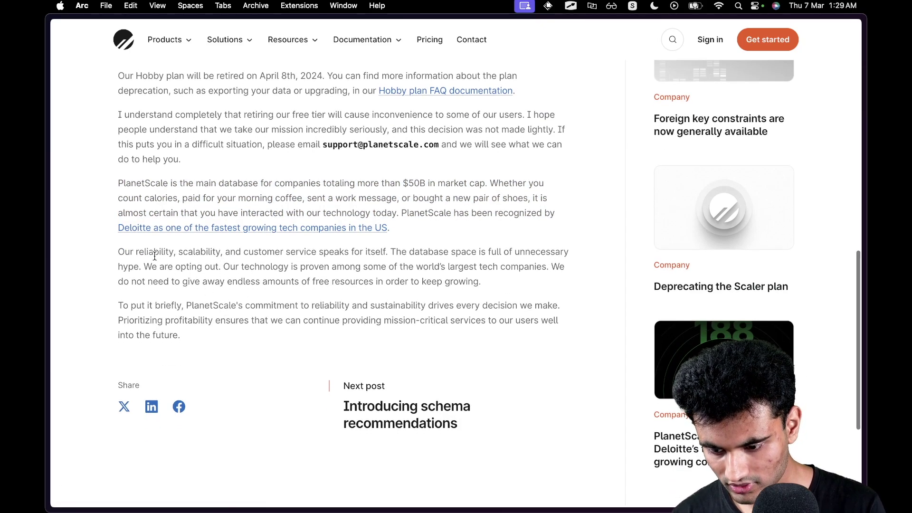
{"action": "left_click_drag", "start_coordinate": [118, 249], "coordinate": [411, 256]}
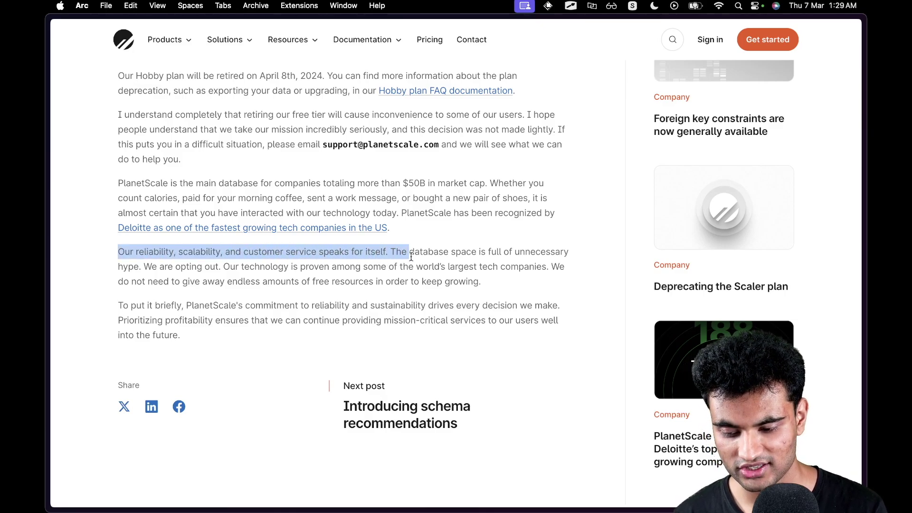
{"action": "left_click_drag", "start_coordinate": [411, 260], "coordinate": [469, 280]}
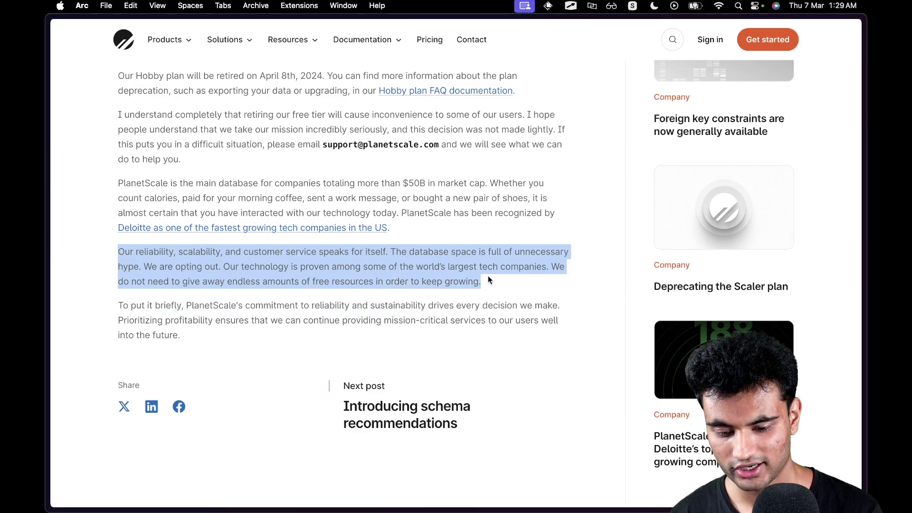
{"action": "left_click", "coordinate": [490, 280]}
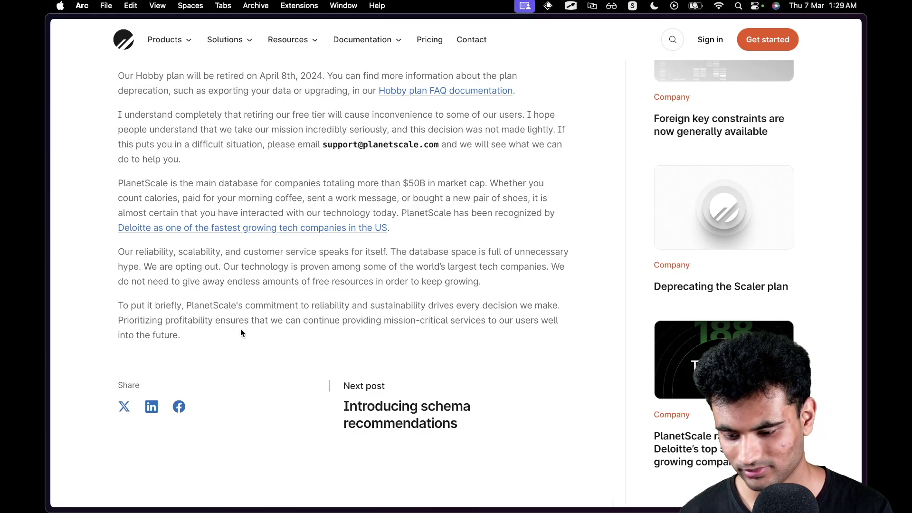
{"action": "left_click_drag", "start_coordinate": [118, 303], "coordinate": [407, 318]}
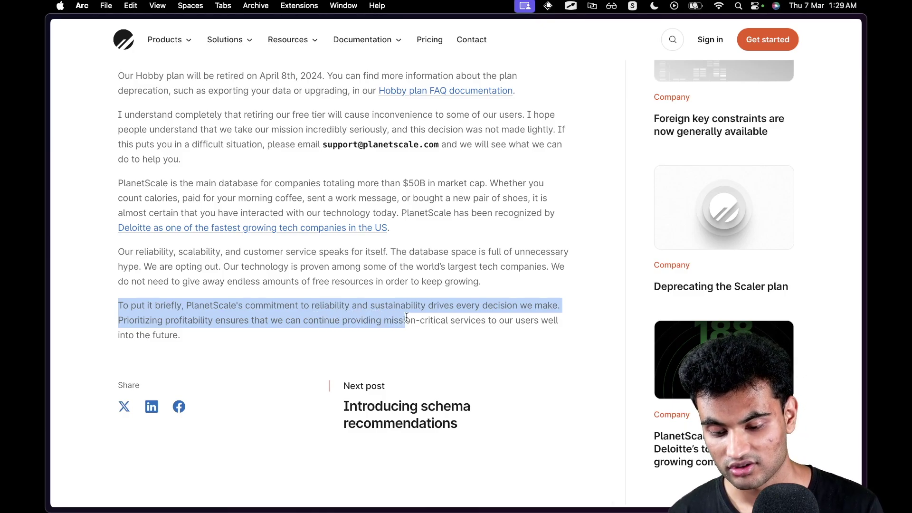
{"action": "left_click", "coordinate": [404, 317]}
Scroll back to the top of the article and return to PlanetScale's update post on X.
{"action": "scroll", "coordinate": [405, 318], "scroll_direction": "up", "scroll_amount": 8}
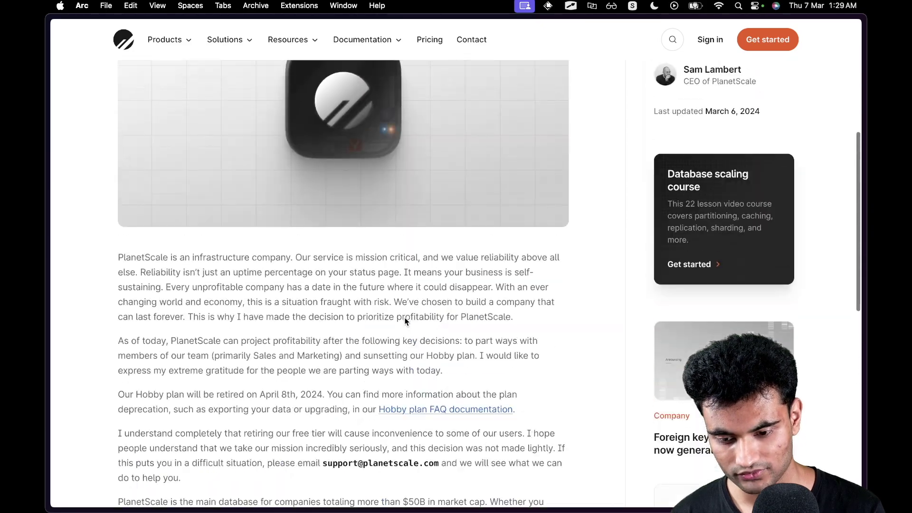
{"action": "scroll", "coordinate": [405, 321], "scroll_direction": "up", "scroll_amount": 5}
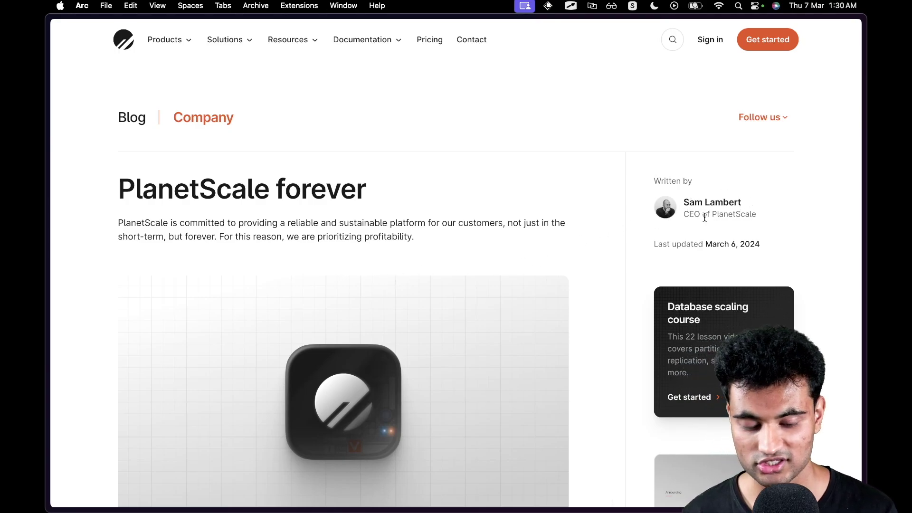
{"action": "mouse_move", "coordinate": [46, 231]}
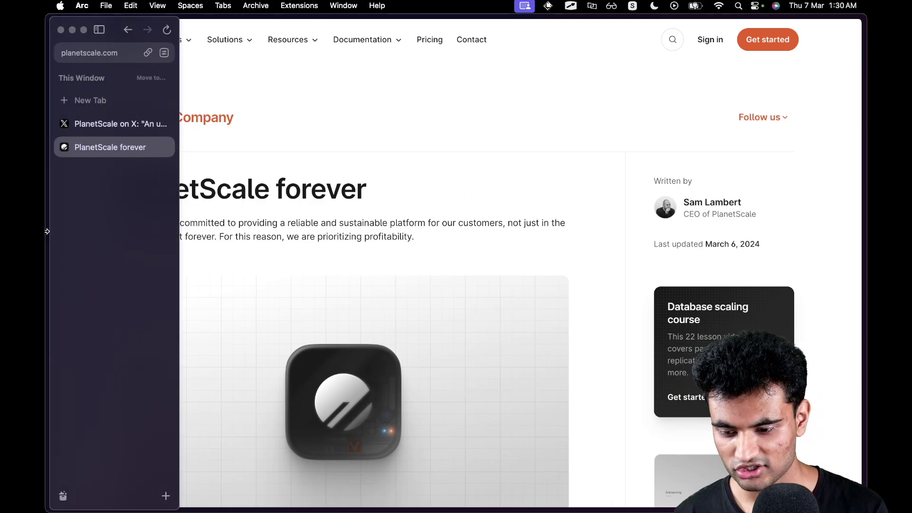
{"action": "left_click", "coordinate": [114, 126]}
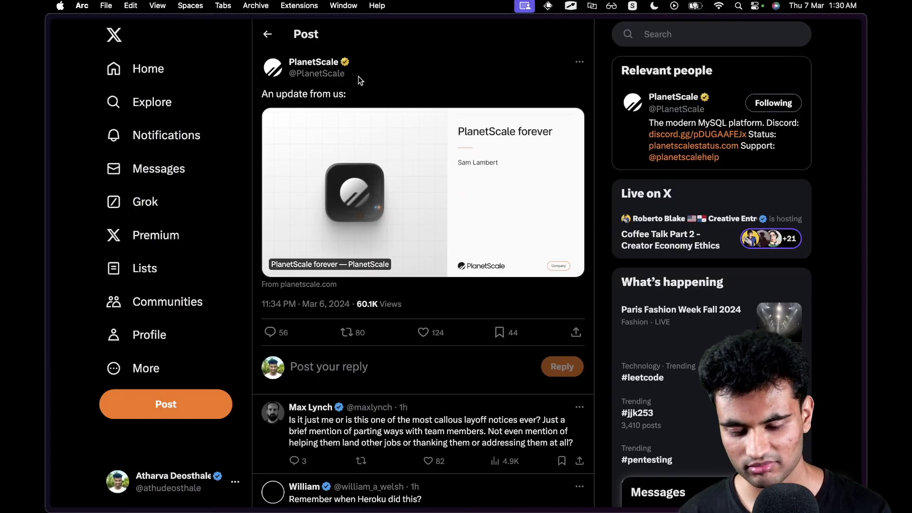
{"action": "scroll", "coordinate": [358, 76], "scroll_direction": "down", "scroll_amount": 1}
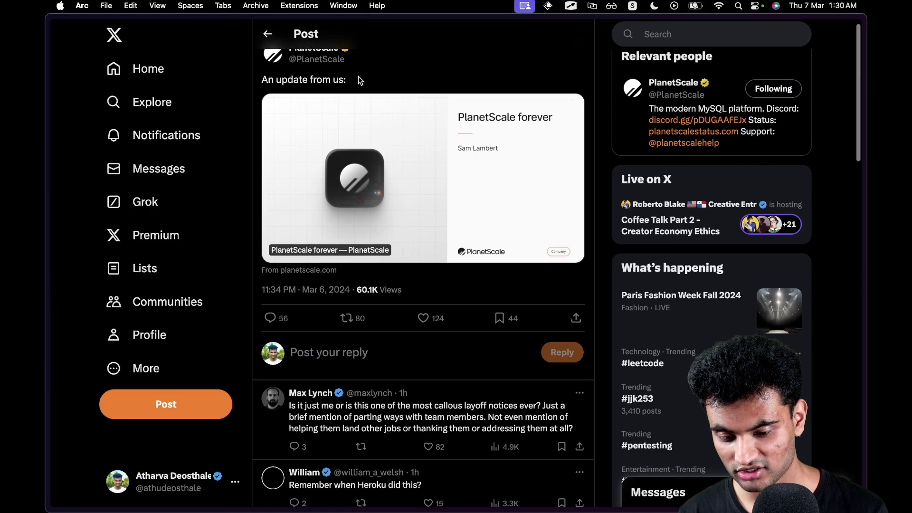
{"action": "scroll", "coordinate": [358, 76], "scroll_direction": "down", "scroll_amount": 5}
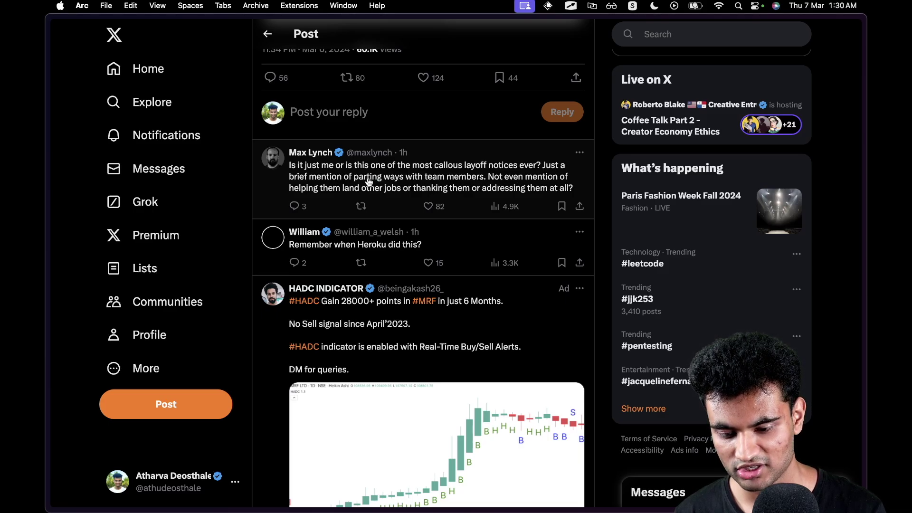
{"action": "scroll", "coordinate": [467, 196], "scroll_direction": "down", "scroll_amount": 2}
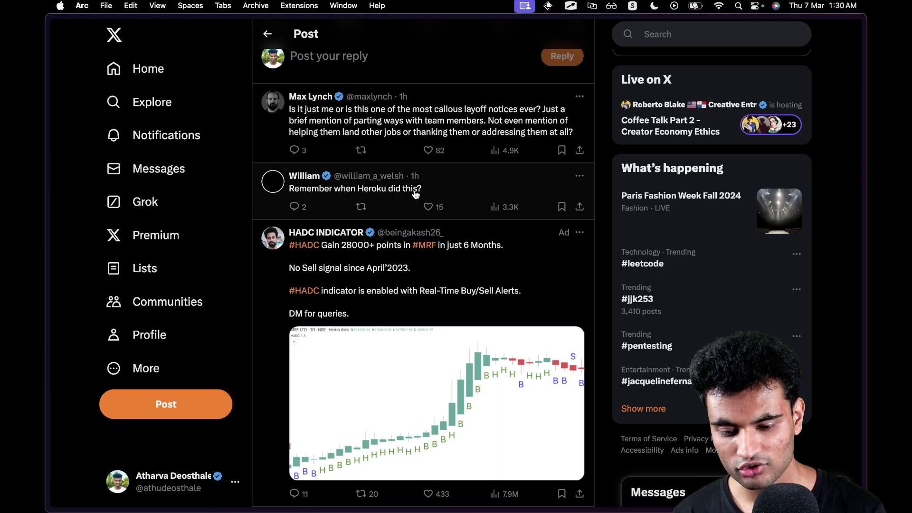
{"action": "scroll", "coordinate": [418, 194], "scroll_direction": "up", "scroll_amount": 2}
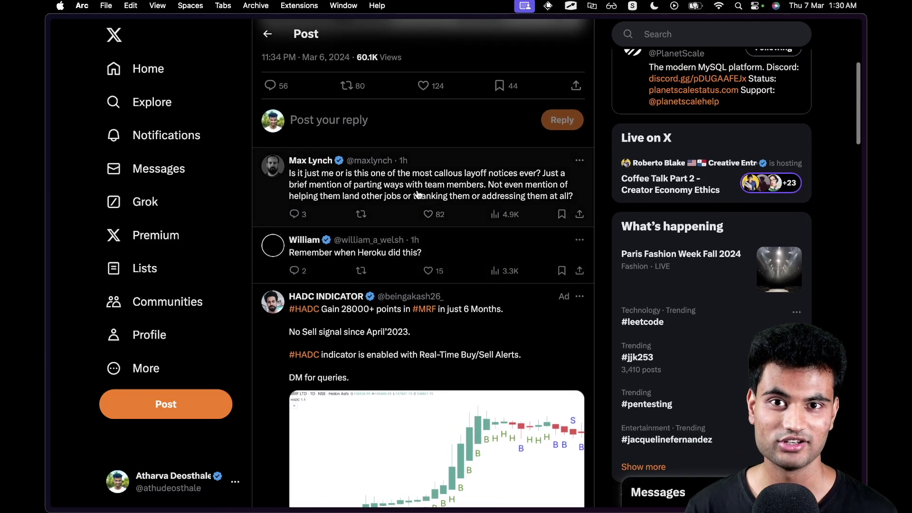
{"action": "scroll", "coordinate": [418, 195], "scroll_direction": "up", "scroll_amount": 1}
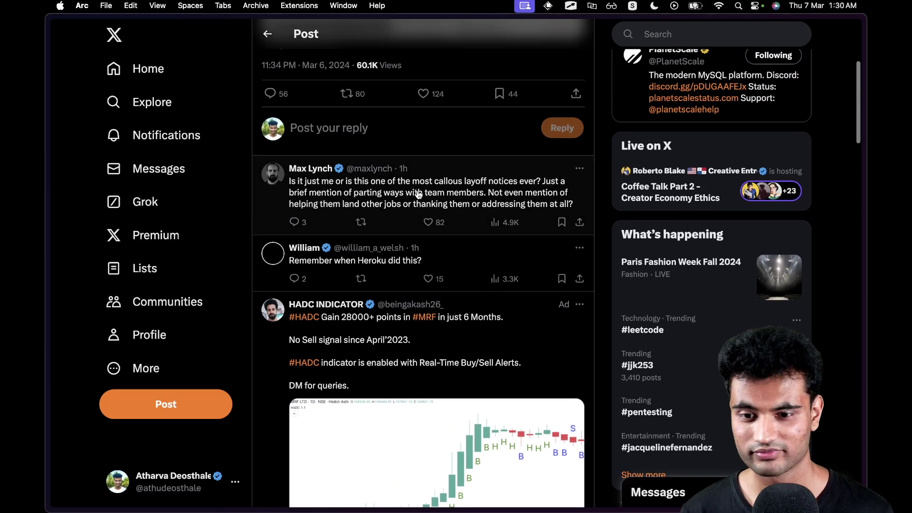
{"action": "scroll", "coordinate": [417, 195], "scroll_direction": "up", "scroll_amount": 1}
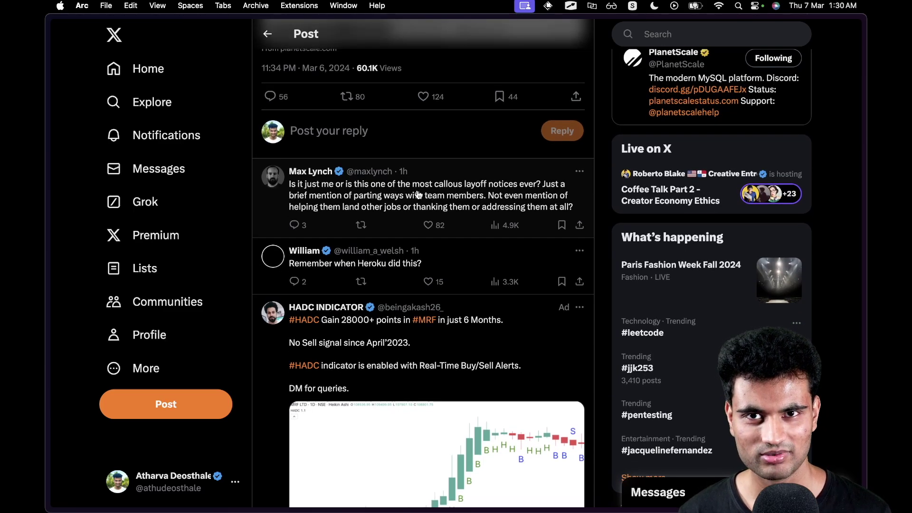
{"action": "scroll", "coordinate": [417, 194], "scroll_direction": "down", "scroll_amount": 1}
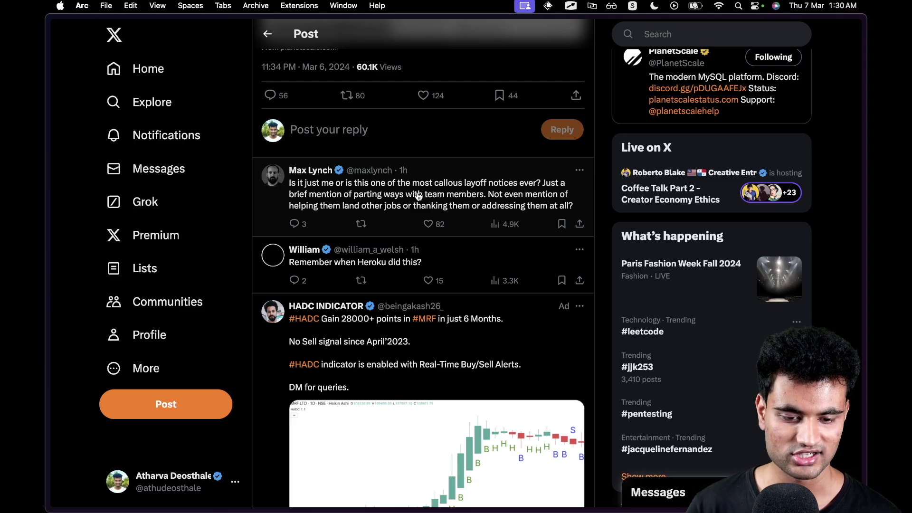
{"action": "scroll", "coordinate": [417, 195], "scroll_direction": "down", "scroll_amount": 1}
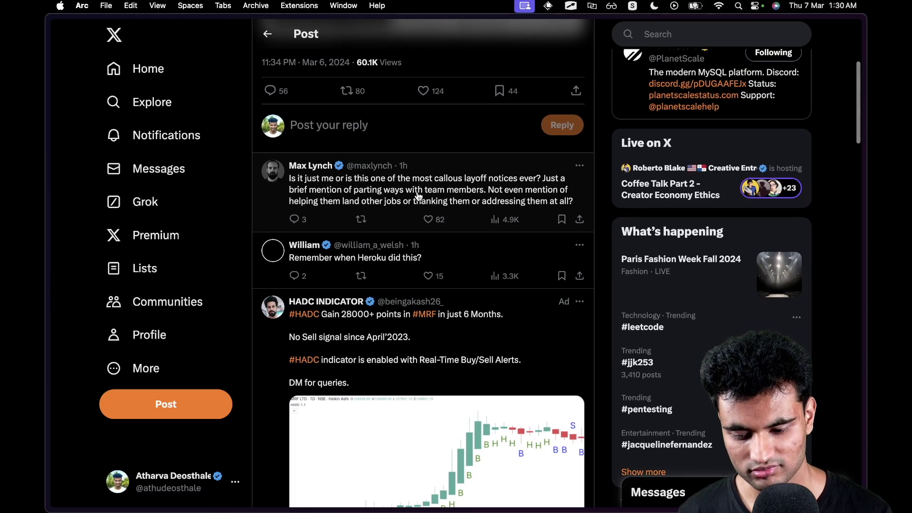
{"action": "scroll", "coordinate": [417, 194], "scroll_direction": "down", "scroll_amount": 5}
{"action": "scroll", "coordinate": [418, 196], "scroll_direction": "down", "scroll_amount": 5}
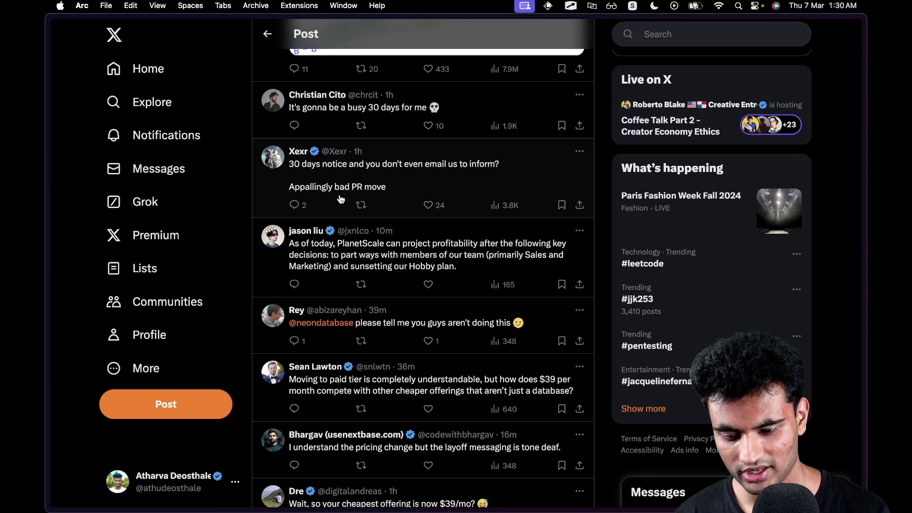
{"action": "scroll", "coordinate": [362, 196], "scroll_direction": "down", "scroll_amount": 2}
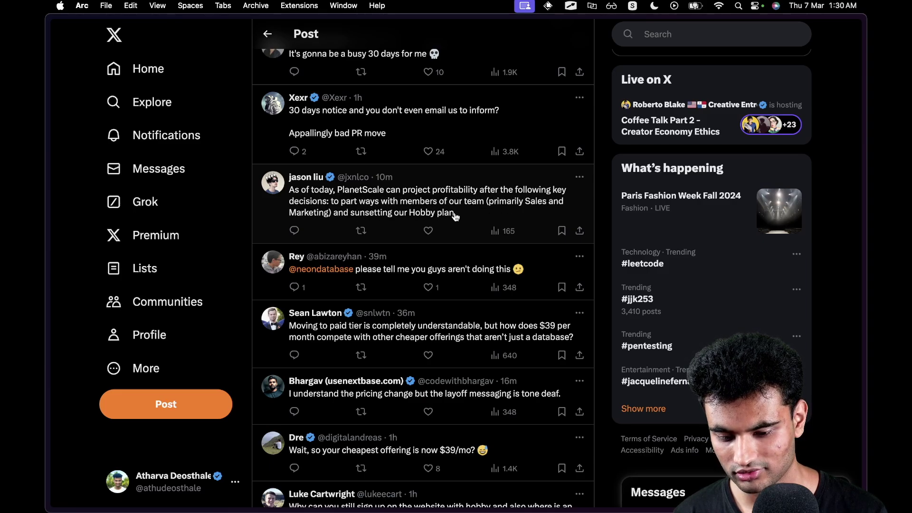
{"action": "scroll", "coordinate": [454, 216], "scroll_direction": "down", "scroll_amount": 3}
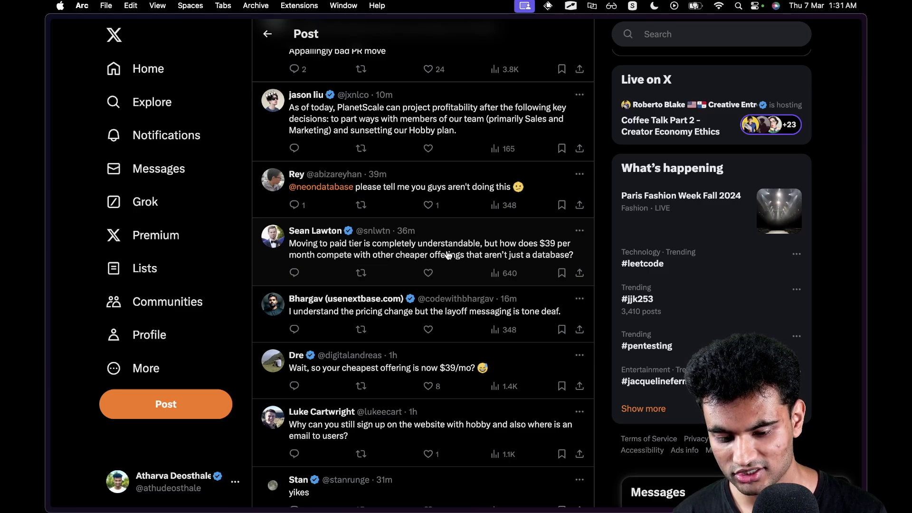
{"action": "scroll", "coordinate": [541, 262], "scroll_direction": "down", "scroll_amount": 4}
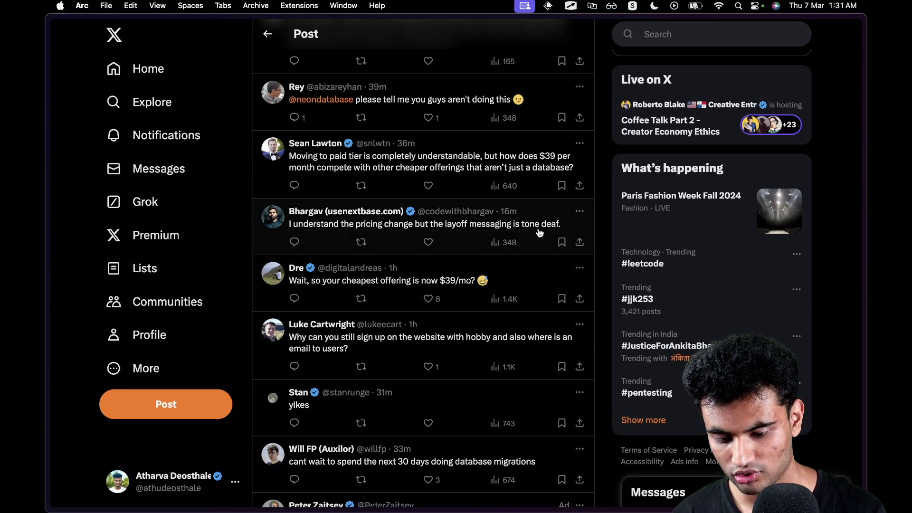
{"action": "scroll", "coordinate": [540, 233], "scroll_direction": "down", "scroll_amount": 1}
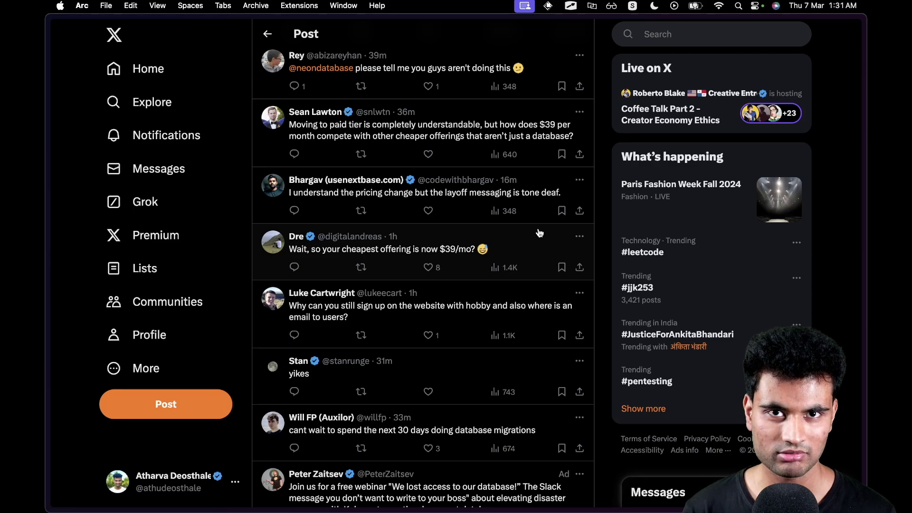
{"action": "scroll", "coordinate": [537, 232], "scroll_direction": "down", "scroll_amount": 10}
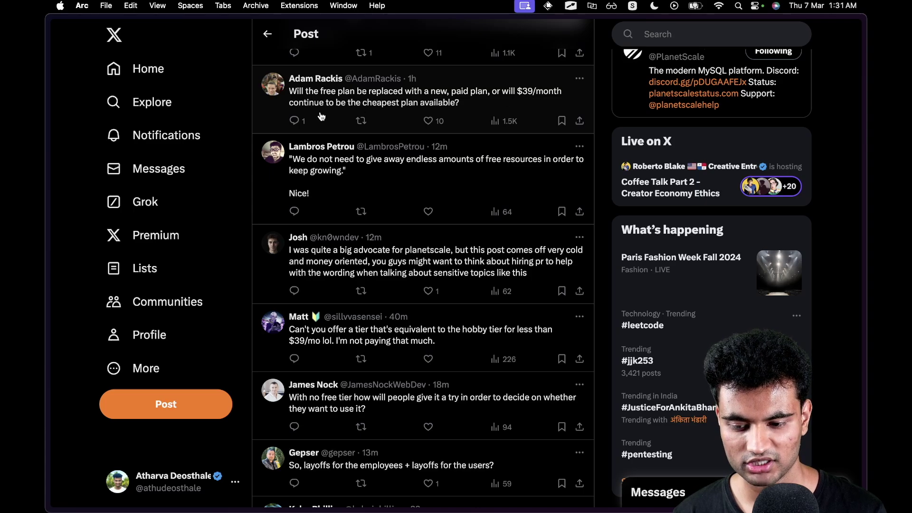
{"action": "scroll", "coordinate": [428, 107], "scroll_direction": "down", "scroll_amount": 15}
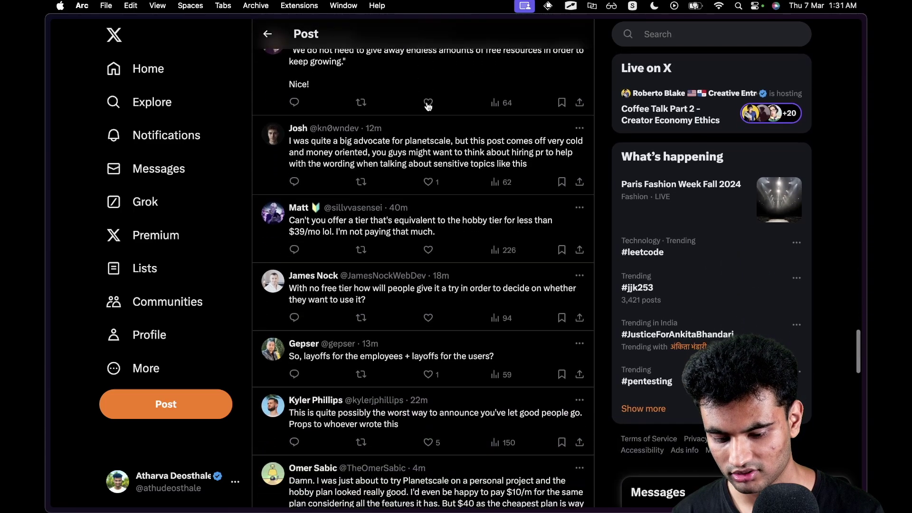
{"action": "scroll", "coordinate": [428, 106], "scroll_direction": "down", "scroll_amount": 15}
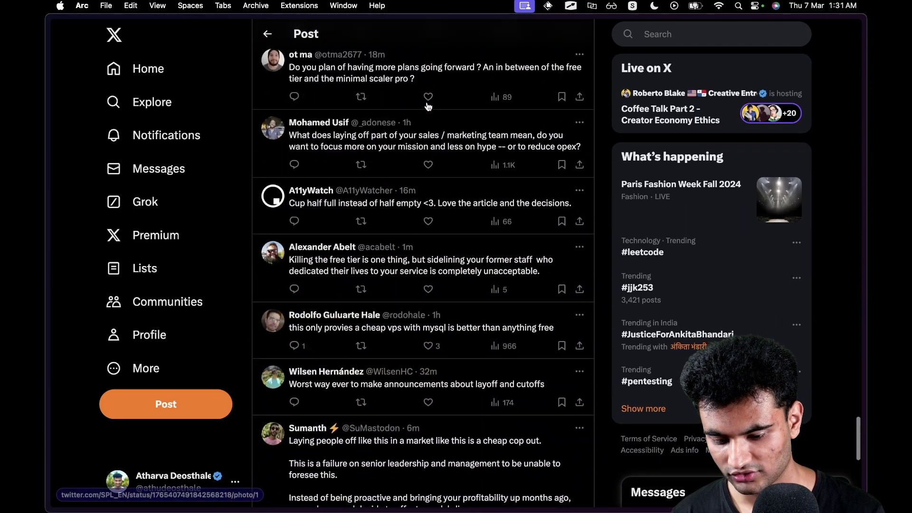
{"action": "scroll", "coordinate": [428, 106], "scroll_direction": "down", "scroll_amount": 15}
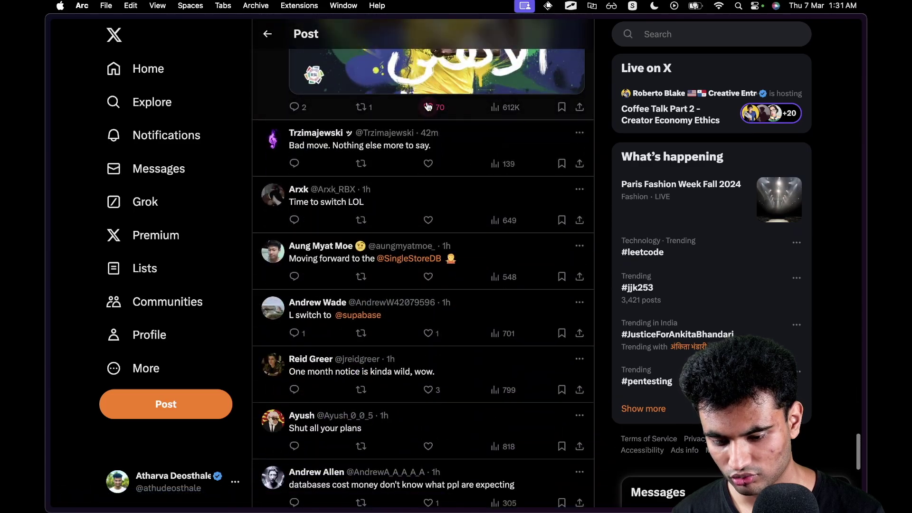
{"action": "scroll", "coordinate": [428, 107], "scroll_direction": "down", "scroll_amount": 3}
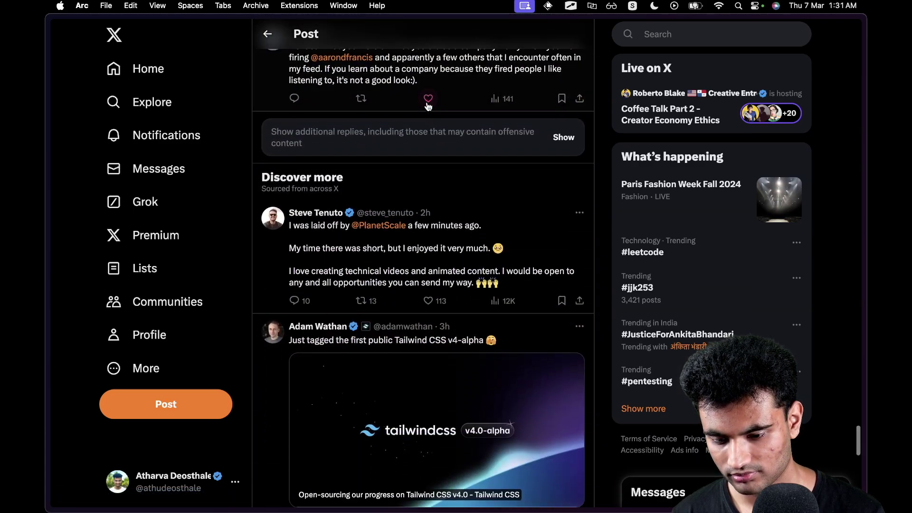
{"action": "scroll", "coordinate": [428, 107], "scroll_direction": "up", "scroll_amount": 1}
{"action": "scroll", "coordinate": [427, 106], "scroll_direction": "up", "scroll_amount": 15}
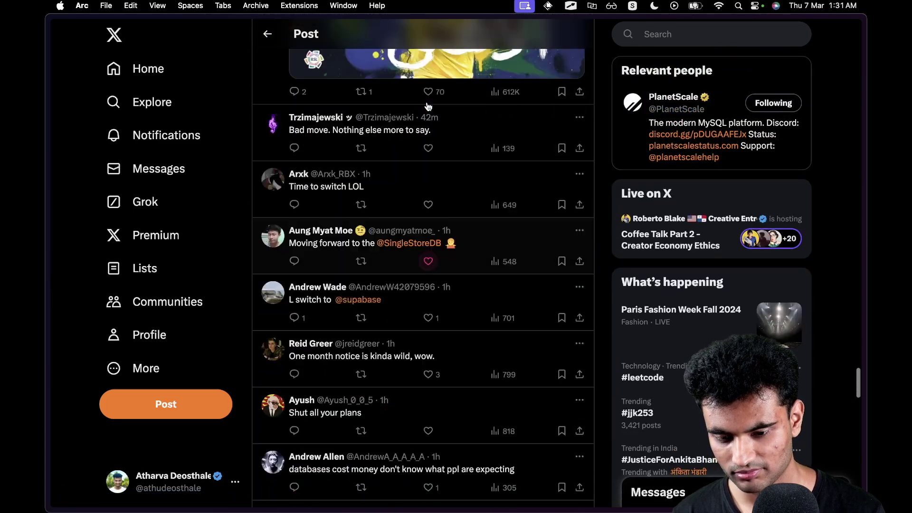
{"action": "scroll", "coordinate": [427, 106], "scroll_direction": "up", "scroll_amount": 10}
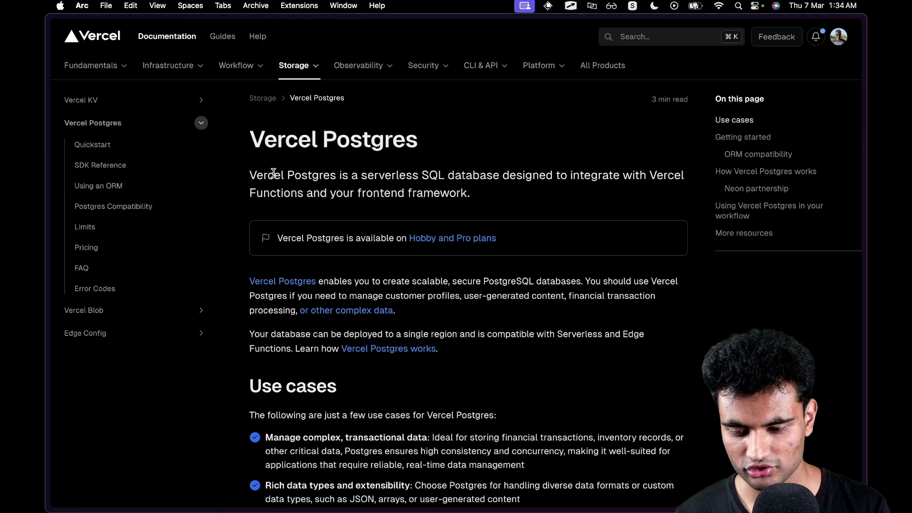
Highlight the Vercel Postgres description and the SDK line while reading the overview.
{"action": "left_click_drag", "start_coordinate": [257, 175], "coordinate": [487, 171]}
{"action": "left_click", "coordinate": [484, 172]}
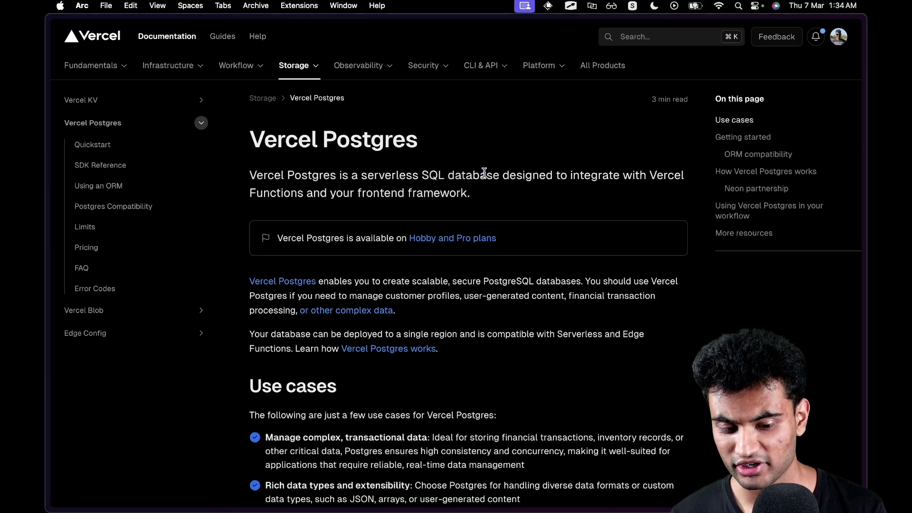
{"action": "scroll", "coordinate": [449, 204], "scroll_direction": "down", "scroll_amount": 5}
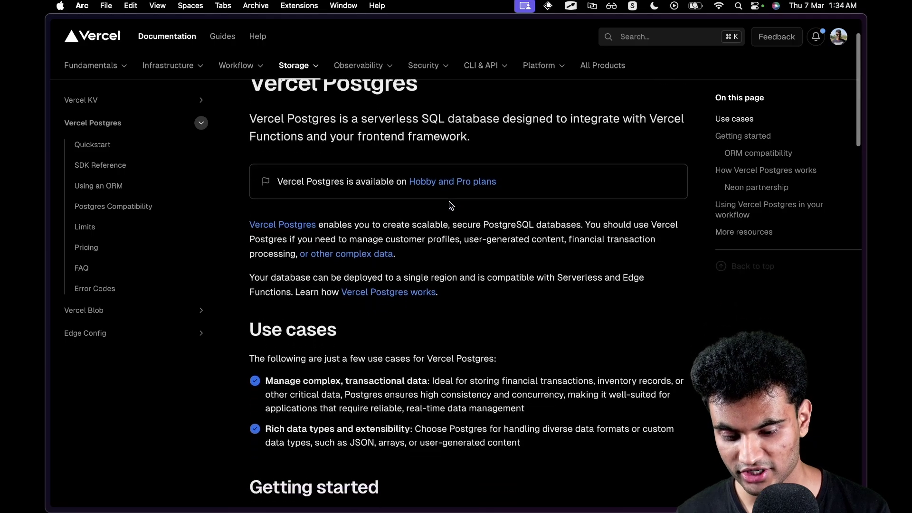
{"action": "scroll", "coordinate": [448, 201], "scroll_direction": "down", "scroll_amount": 3}
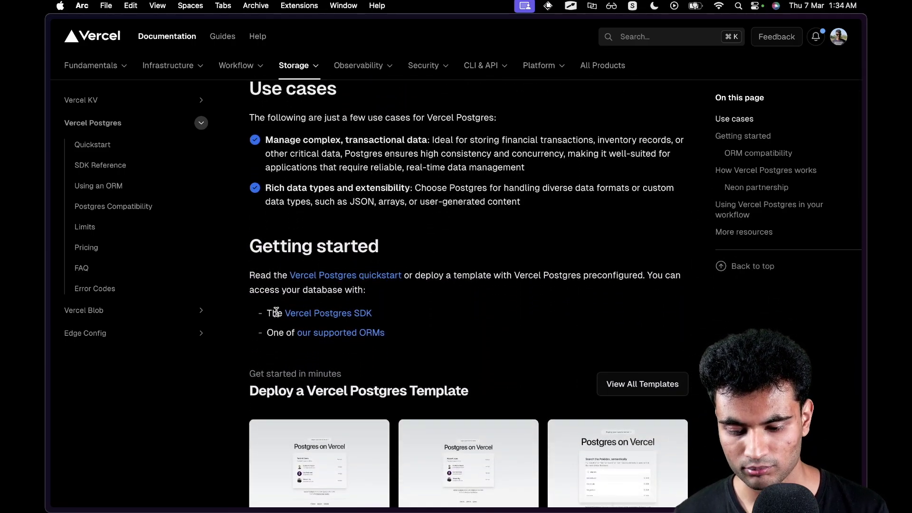
{"action": "left_click_drag", "start_coordinate": [276, 312], "coordinate": [386, 310]}
{"action": "left_click", "coordinate": [386, 310]}
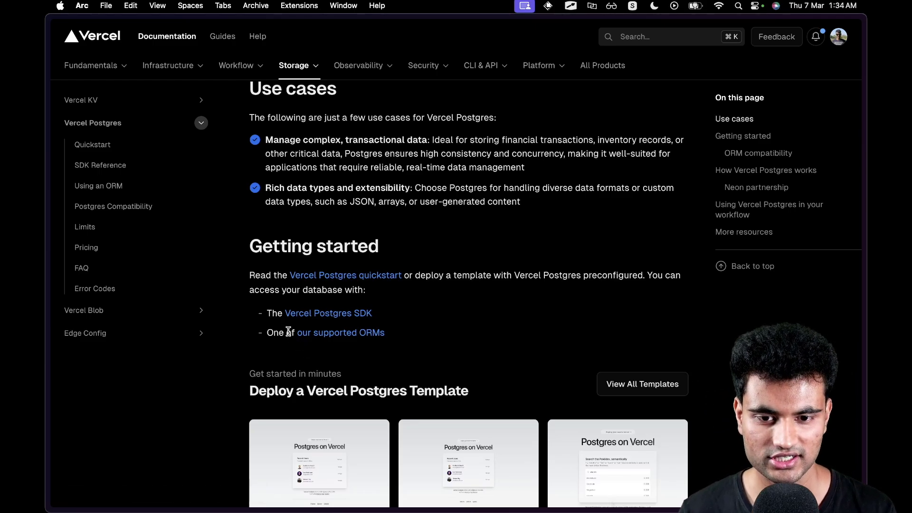
Read the Neon partnership section, including the point that no Neon account is needed.
{"action": "left_click", "coordinate": [324, 335]}
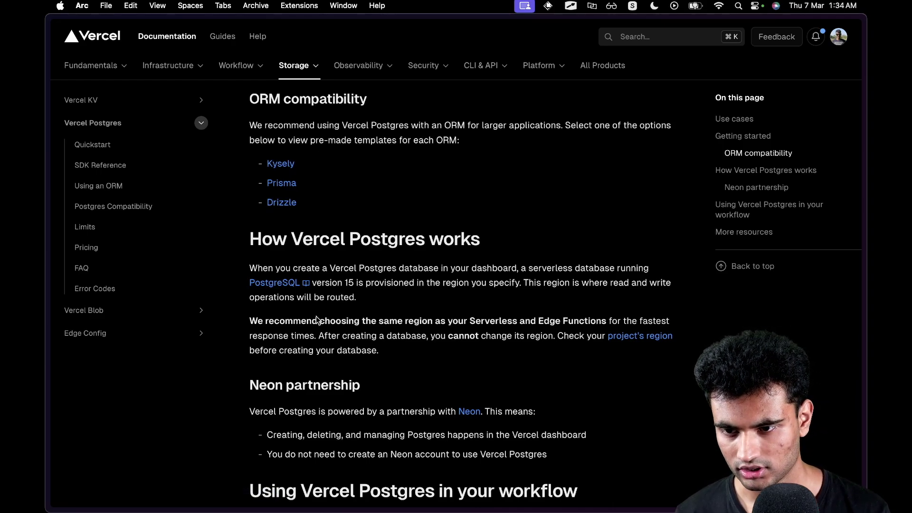
{"action": "left_click_drag", "start_coordinate": [249, 411], "coordinate": [441, 409]}
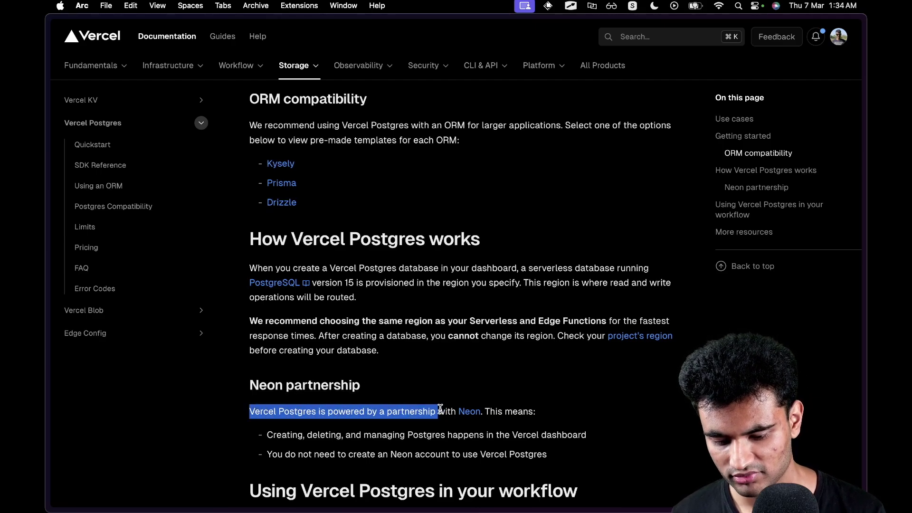
{"action": "left_click", "coordinate": [440, 409]}
{"action": "scroll", "coordinate": [440, 409], "scroll_direction": "down", "scroll_amount": 2}
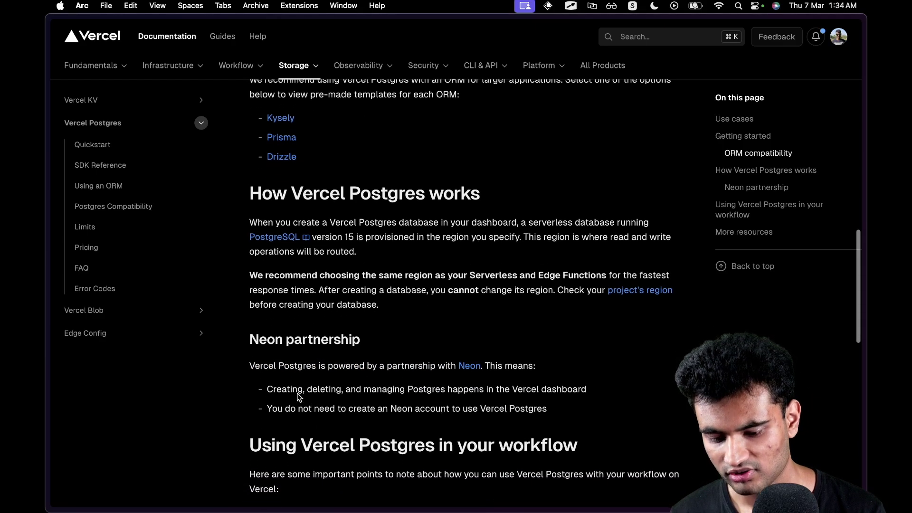
{"action": "left_click_drag", "start_coordinate": [292, 389], "coordinate": [532, 386]}
{"action": "left_click", "coordinate": [528, 385]}
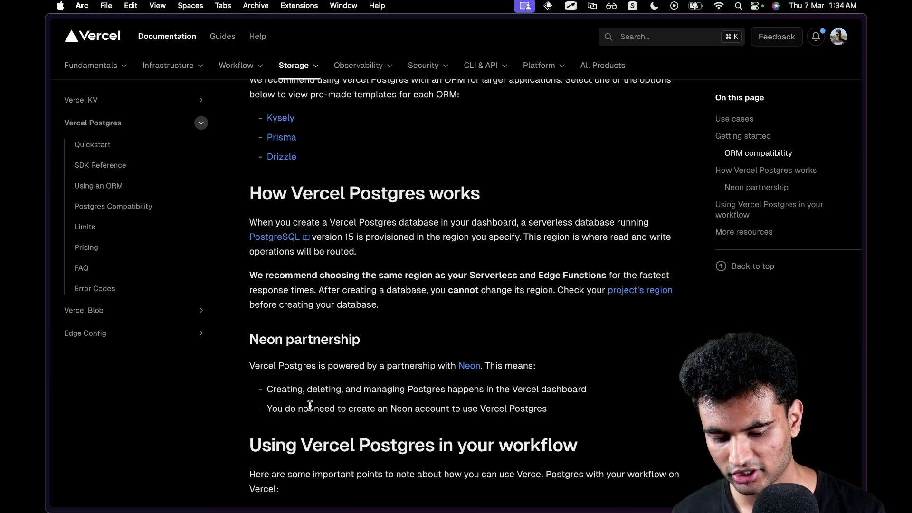
{"action": "left_click_drag", "start_coordinate": [310, 405], "coordinate": [523, 403]}
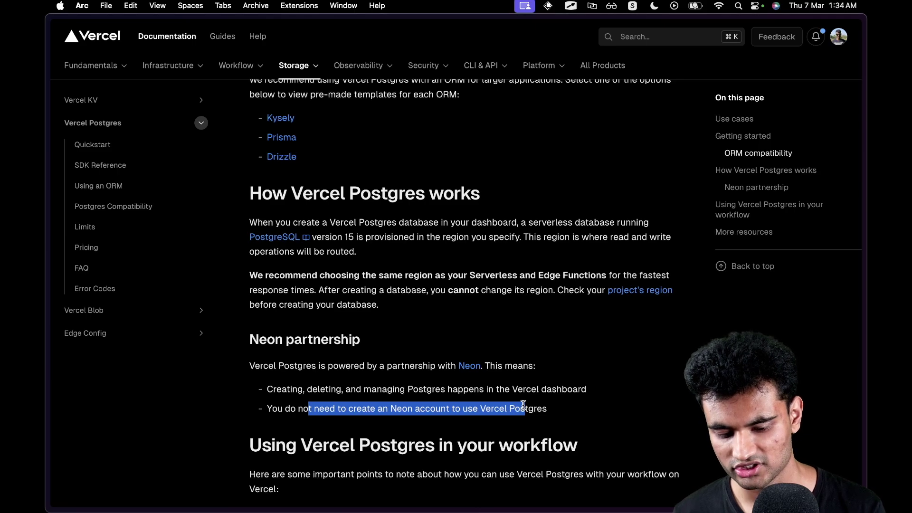
{"action": "left_click", "coordinate": [523, 404]}
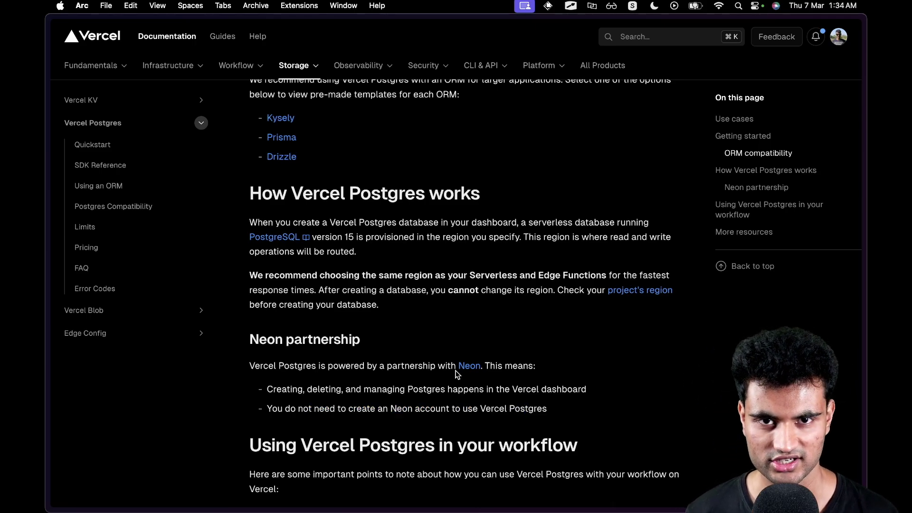
Start a new Postgres database on the Vercel Storage page and accept its terms.
{"action": "mouse_move", "coordinate": [47, 335]}
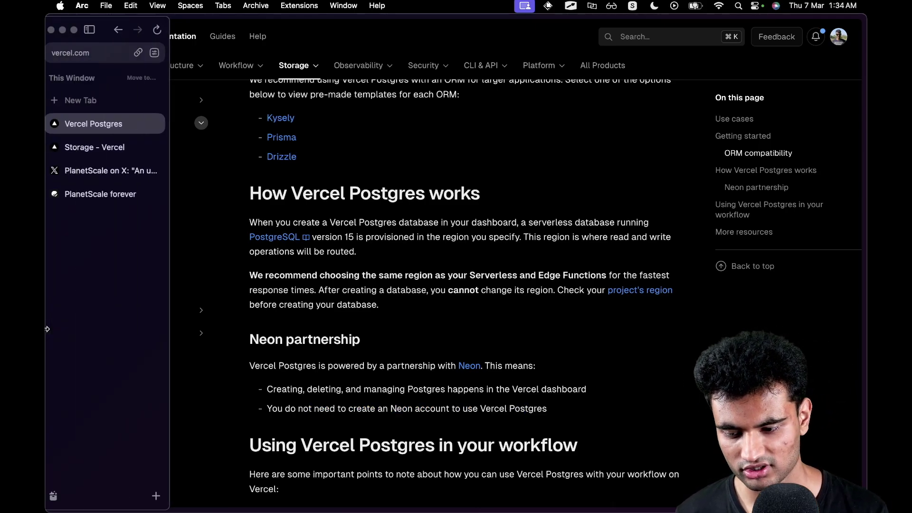
{"action": "left_click", "coordinate": [115, 152]}
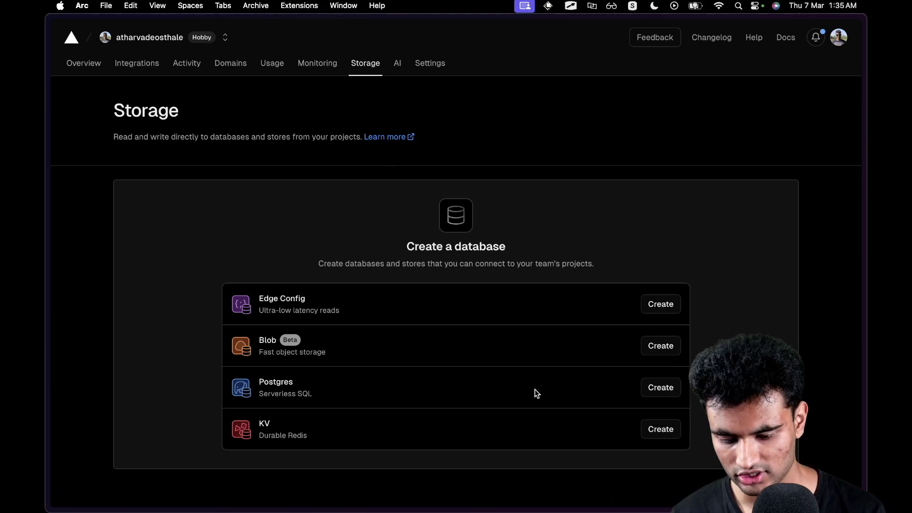
{"action": "left_click", "coordinate": [668, 387]}
{"action": "left_click", "coordinate": [578, 372]}
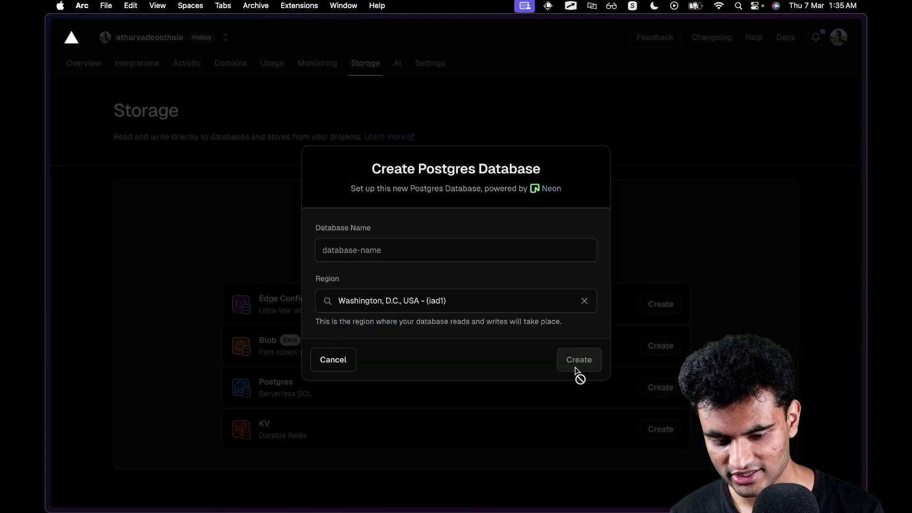
Name the database test-database, choose the Singapore (sin1) region, and create it.
{"action": "left_click", "coordinate": [458, 254]}
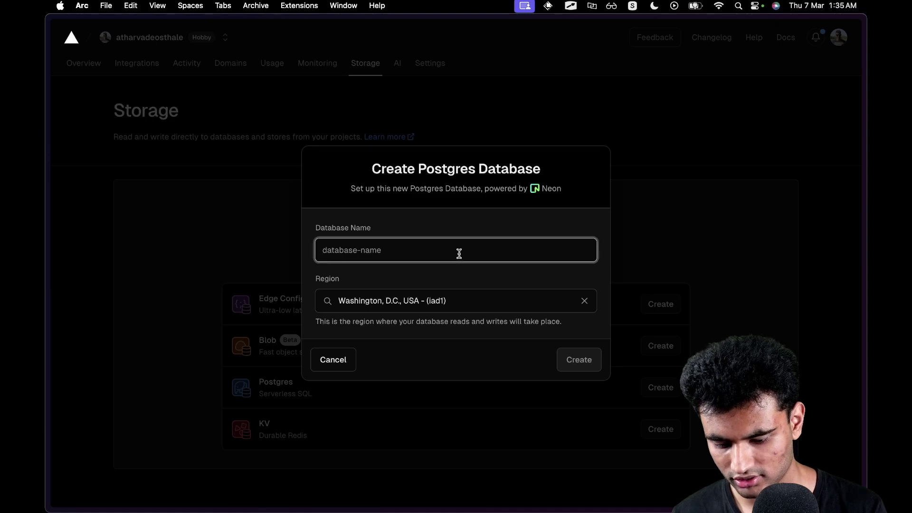
{"action": "type", "text": "test-dat"}
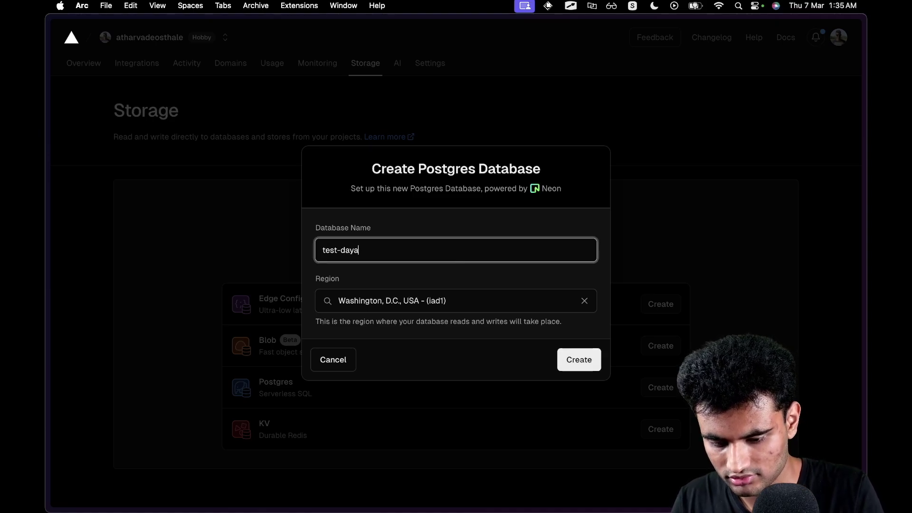
{"action": "type", "text": "abase"}
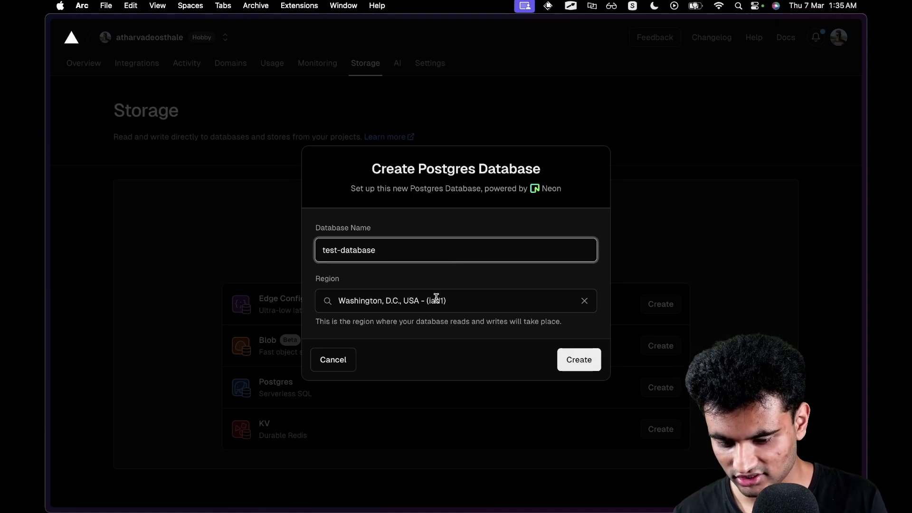
{"action": "left_click", "coordinate": [435, 299]}
{"action": "scroll", "coordinate": [426, 380], "scroll_direction": "down", "scroll_amount": 1}
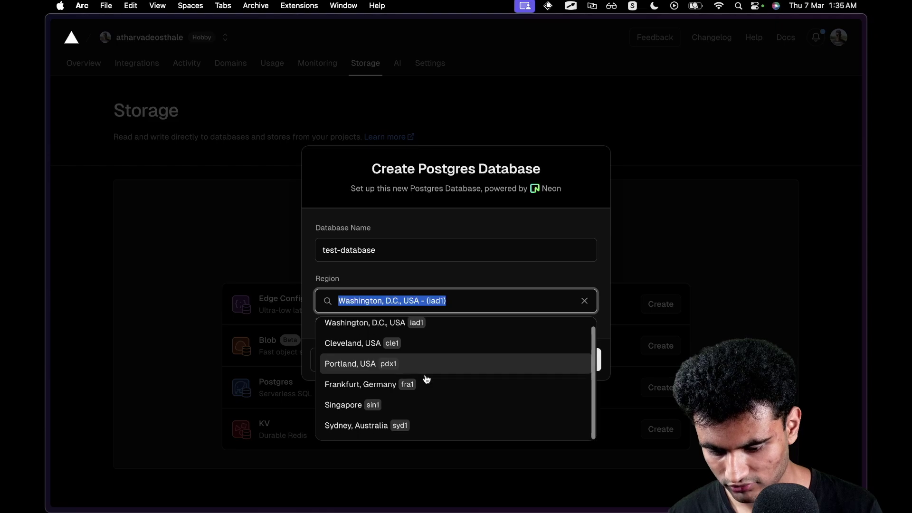
{"action": "left_click", "coordinate": [395, 405]}
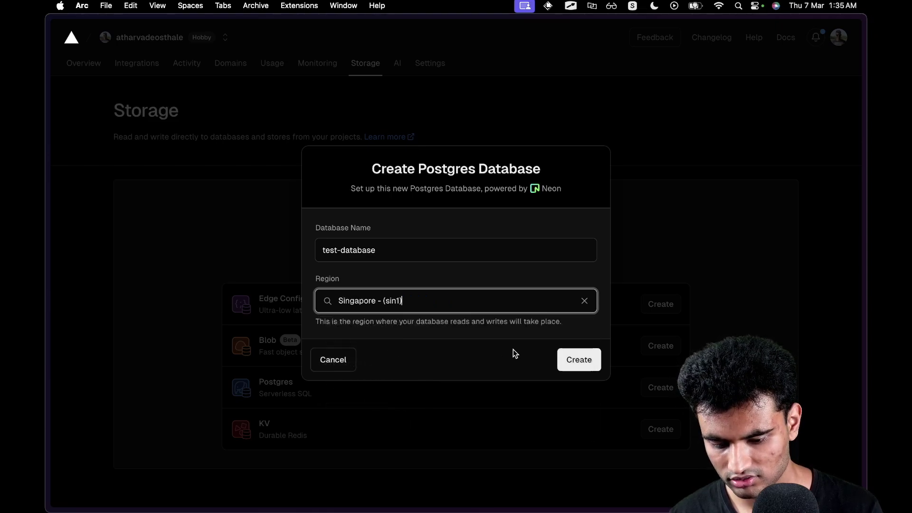
{"action": "left_click", "coordinate": [578, 368]}
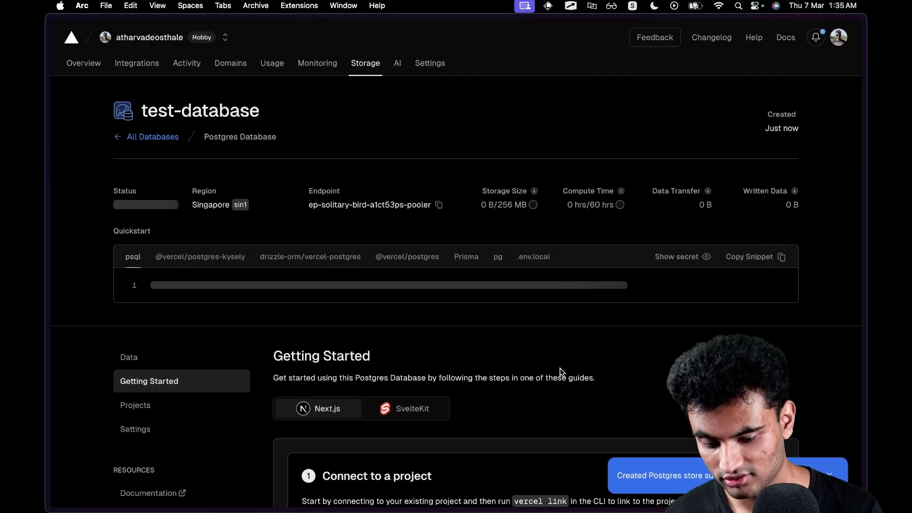
Scroll through test-database's status, connection details and Getting Started guide.
{"action": "scroll", "coordinate": [561, 371], "scroll_direction": "down", "scroll_amount": 1}
{"action": "scroll", "coordinate": [562, 372], "scroll_direction": "down", "scroll_amount": 3}
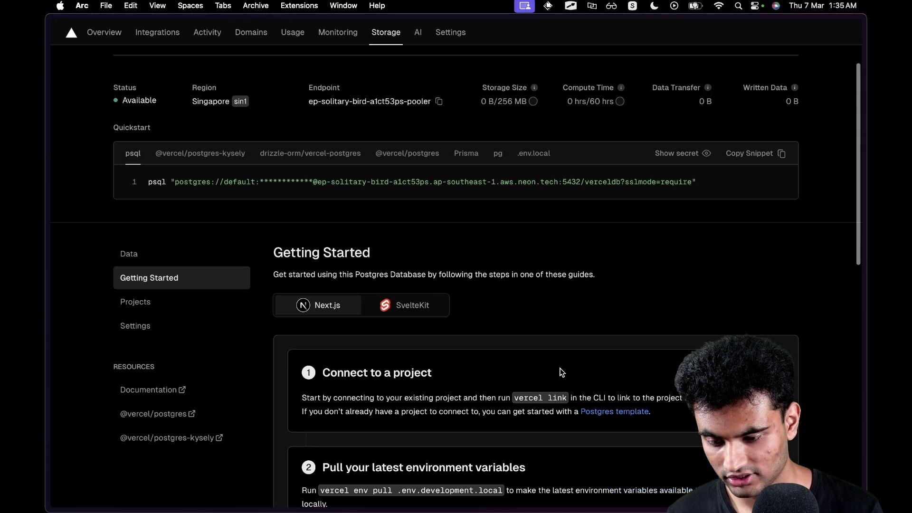
{"action": "scroll", "coordinate": [561, 372], "scroll_direction": "up", "scroll_amount": 2}
{"action": "scroll", "coordinate": [561, 372], "scroll_direction": "up", "scroll_amount": 1}
{"action": "scroll", "coordinate": [561, 372], "scroll_direction": "up", "scroll_amount": 1}
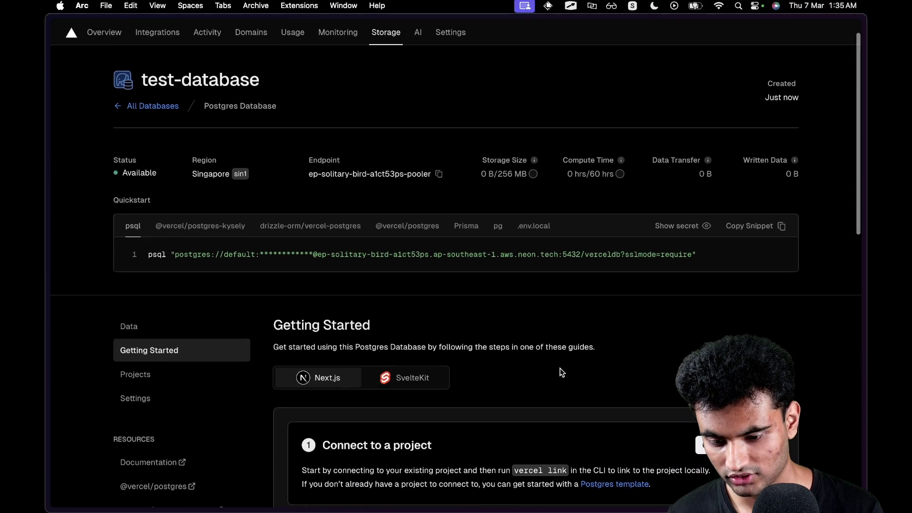
{"action": "scroll", "coordinate": [562, 372], "scroll_direction": "down", "scroll_amount": 5}
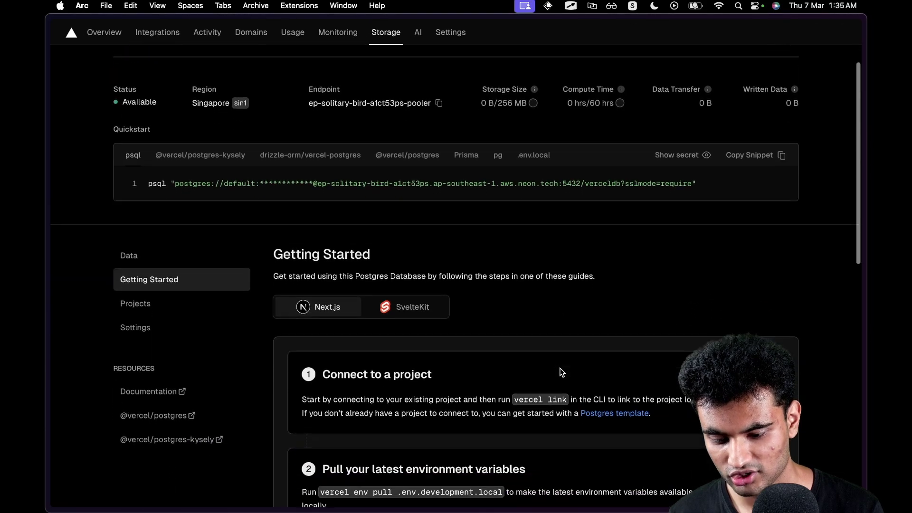
{"action": "scroll", "coordinate": [564, 360], "scroll_direction": "down", "scroll_amount": 15}
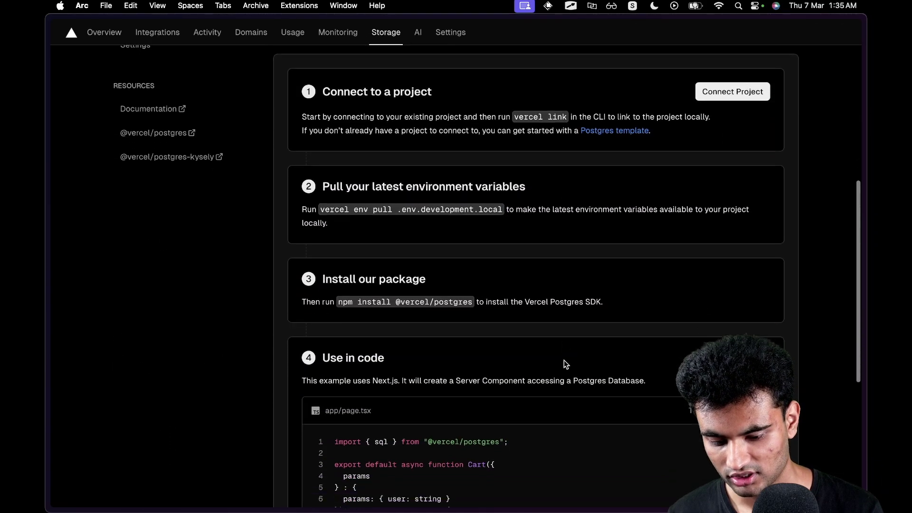
{"action": "scroll", "coordinate": [563, 359], "scroll_direction": "up", "scroll_amount": 20}
{"action": "scroll", "coordinate": [563, 360], "scroll_direction": "down", "scroll_amount": 10}
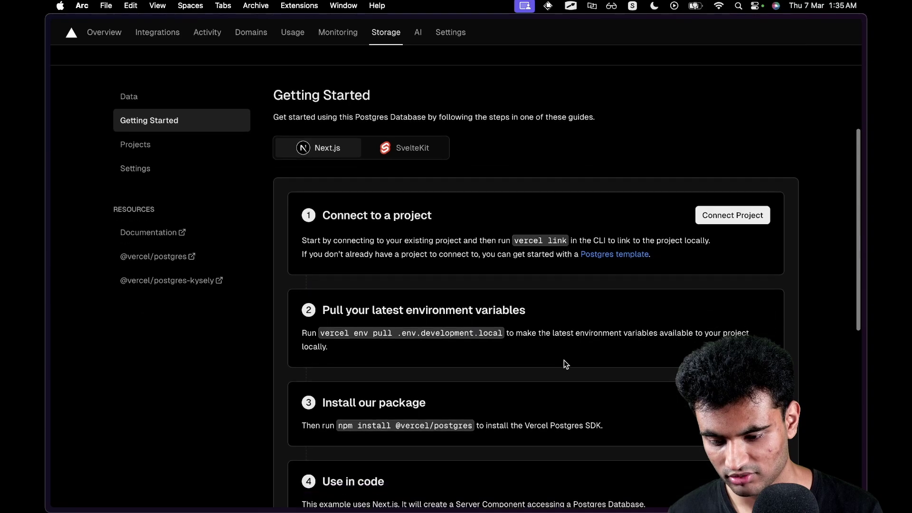
{"action": "scroll", "coordinate": [563, 360], "scroll_direction": "up", "scroll_amount": 9}
{"action": "scroll", "coordinate": [563, 360], "scroll_direction": "up", "scroll_amount": 2}
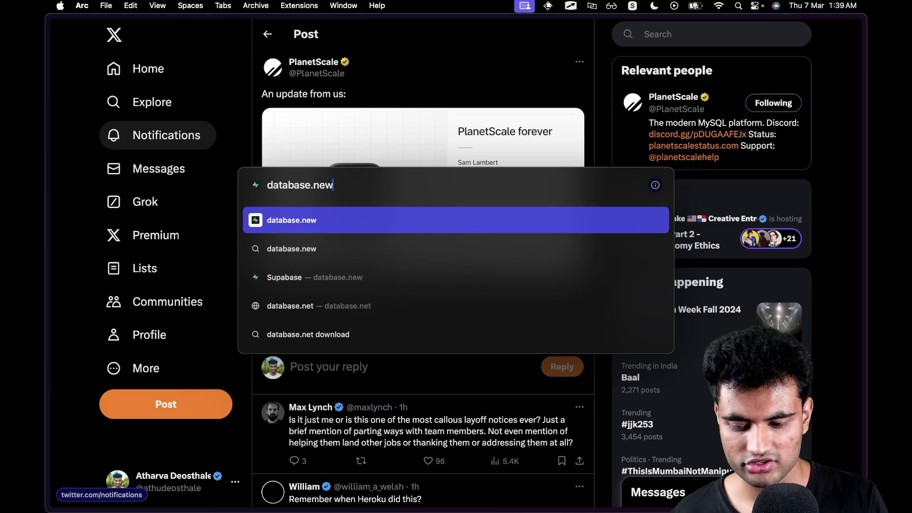
Go to database.new and enter project name Testproject123 with a stronger database password.
{"action": "key", "text": "Return"}
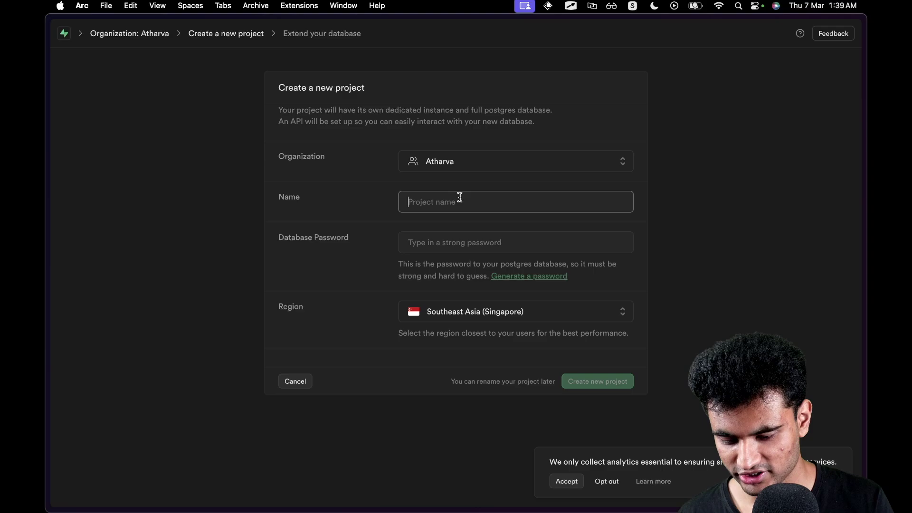
{"action": "type", "text": "Tes"}
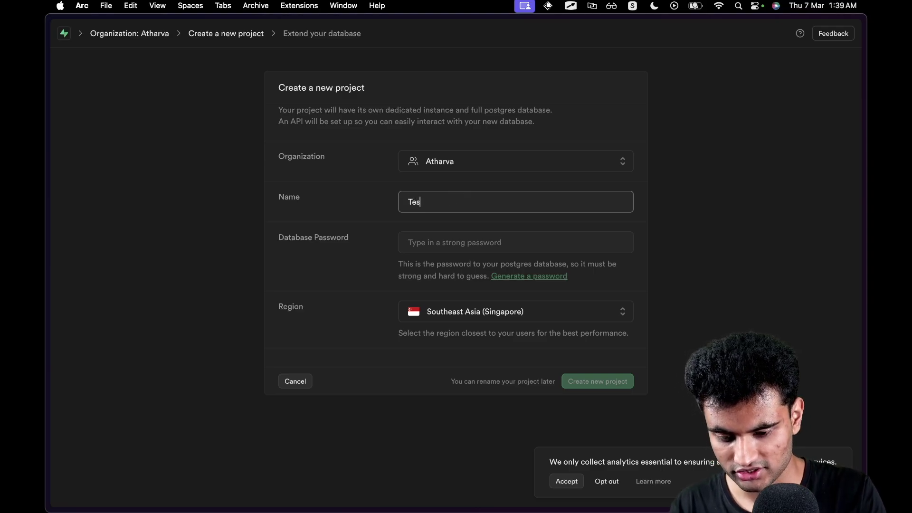
{"action": "type", "text": "tproject1"}
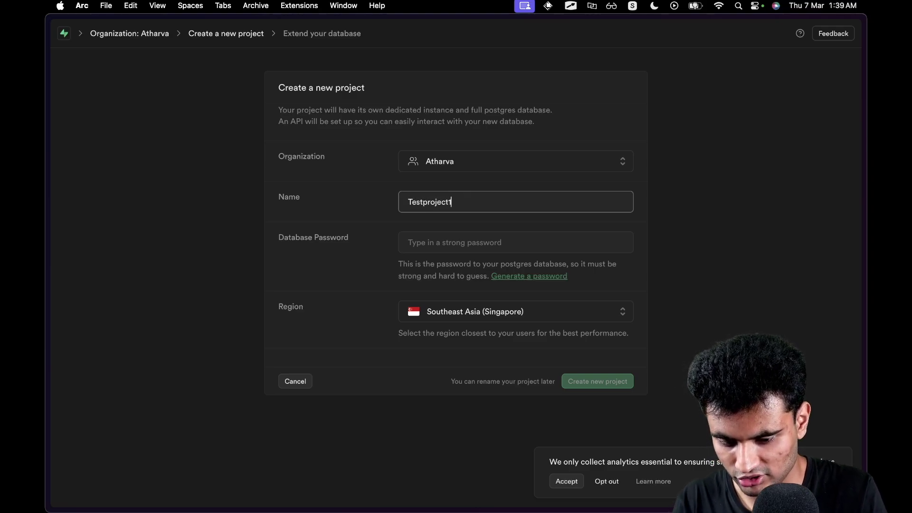
{"action": "type", "text": "23"}
{"action": "left_click", "coordinate": [468, 242]}
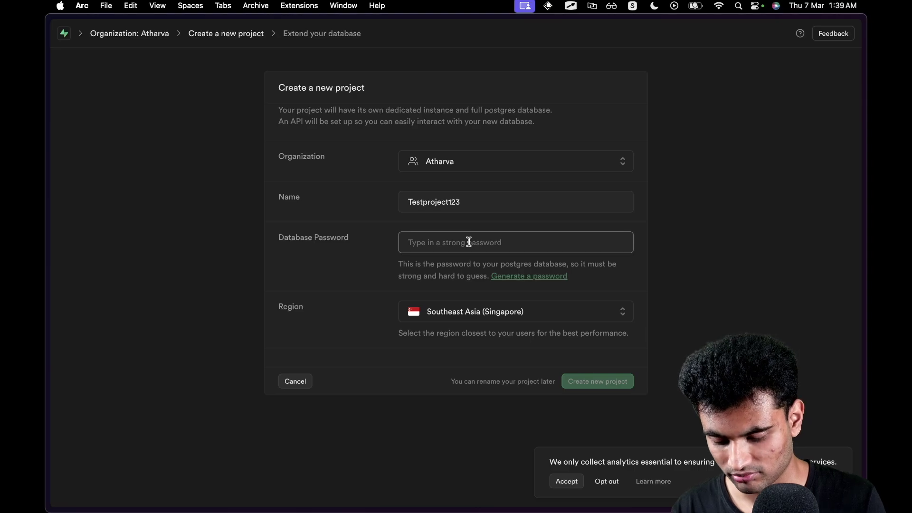
{"action": "type", "text": "abc45"}
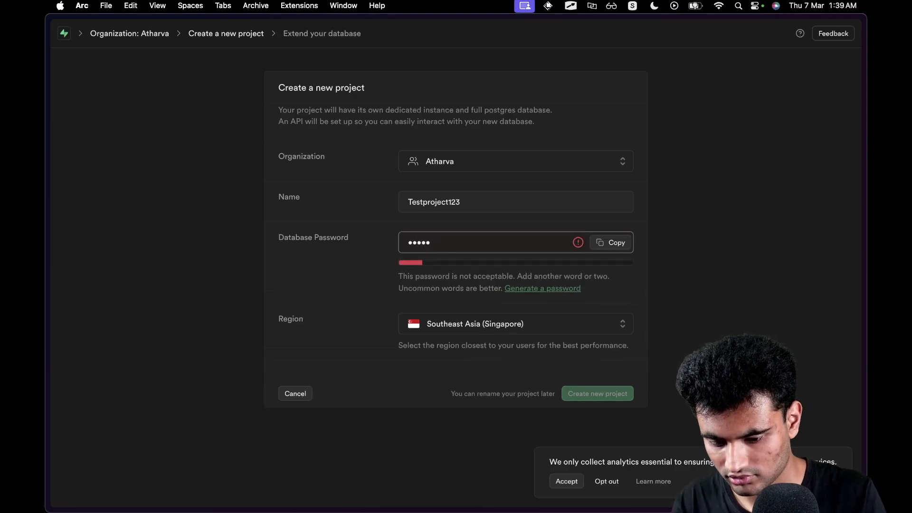
{"action": "key", "text": "BackSpace"}
{"action": "key", "text": "BackSpace"}
{"action": "key", "text": "BackSpace"}
{"action": "key", "text": "BackSpace"}
{"action": "key", "text": "BackSpace"}
{"action": "type", "text": "1234567890"}
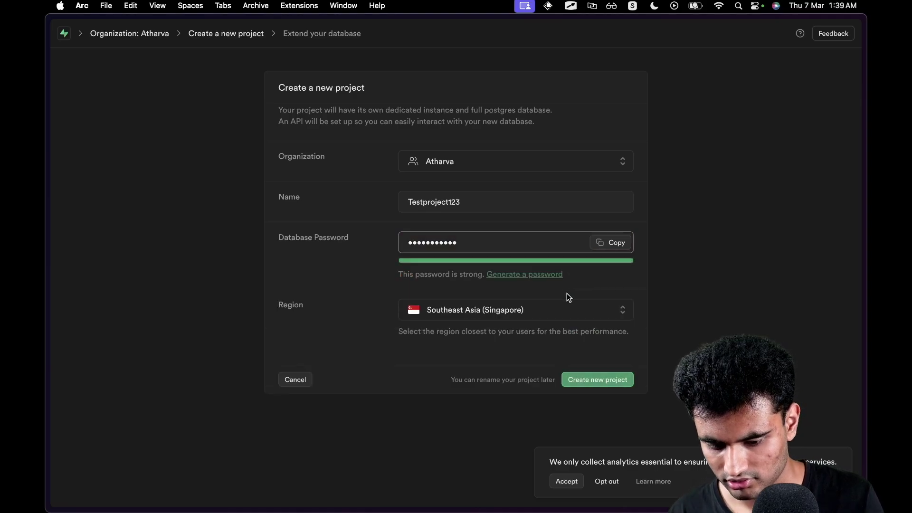
Change the project region to South Asia (Mumbai).
{"action": "left_click", "coordinate": [430, 309]}
{"action": "scroll", "coordinate": [558, 366], "scroll_direction": "down", "scroll_amount": 1}
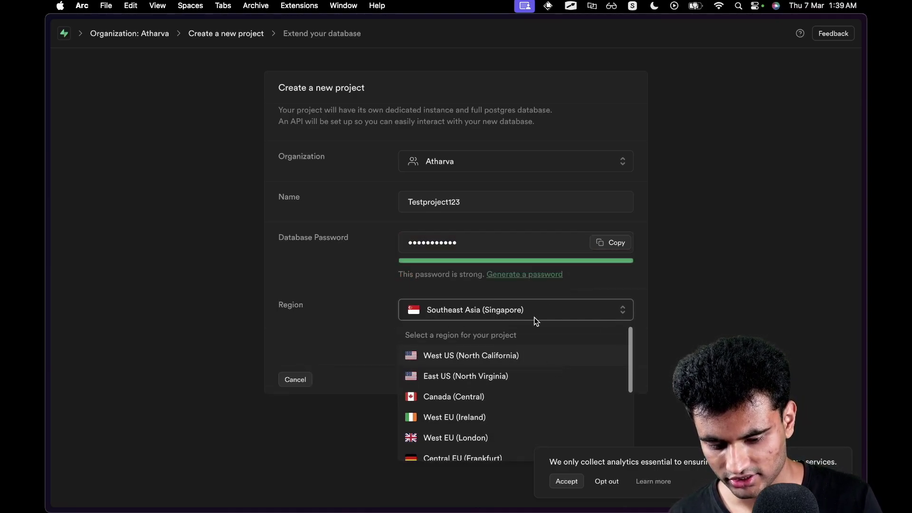
{"action": "scroll", "coordinate": [521, 399], "scroll_direction": "down", "scroll_amount": 4}
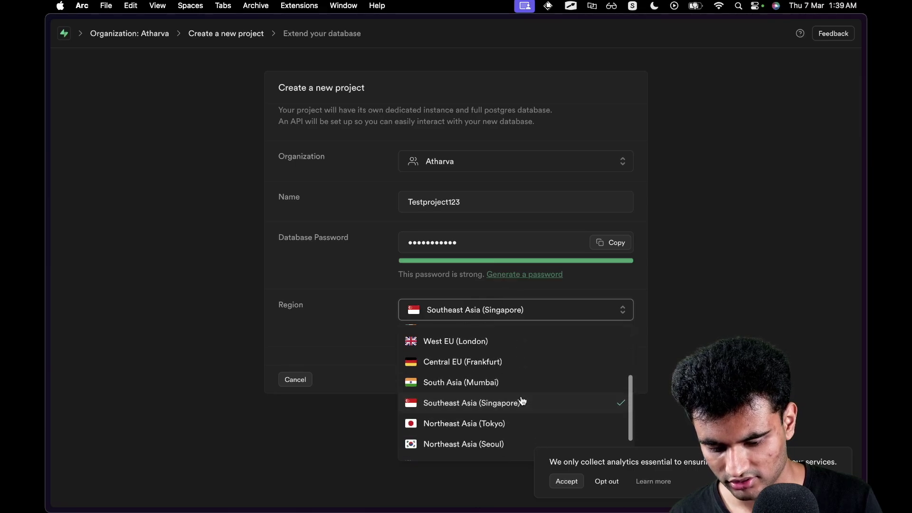
{"action": "scroll", "coordinate": [541, 411], "scroll_direction": "down", "scroll_amount": 1}
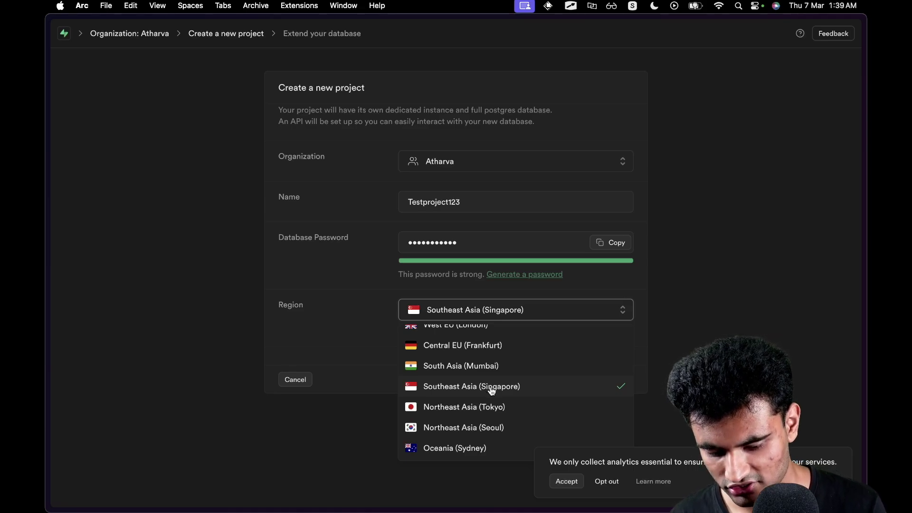
{"action": "left_click", "coordinate": [440, 371]}
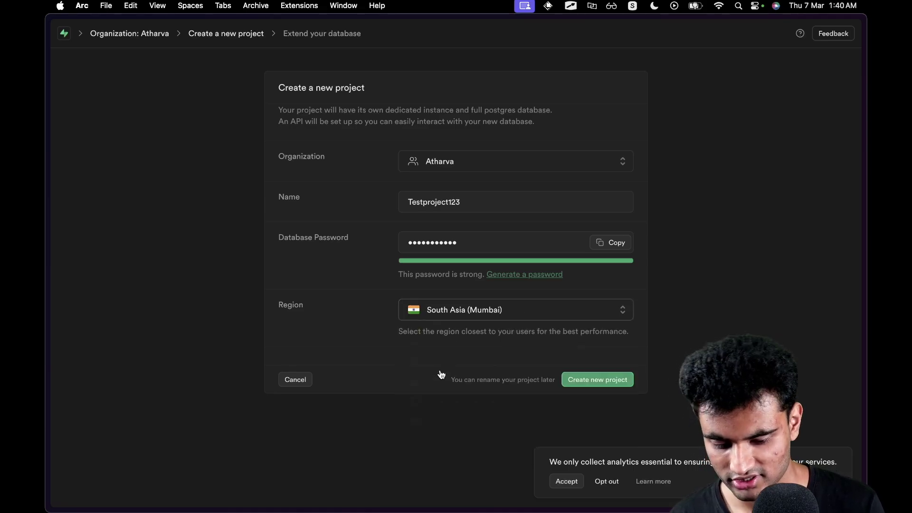
Lengthen the database password and create the Testproject123 project.
{"action": "left_click", "coordinate": [484, 244]}
{"action": "type", "text": "12345"}
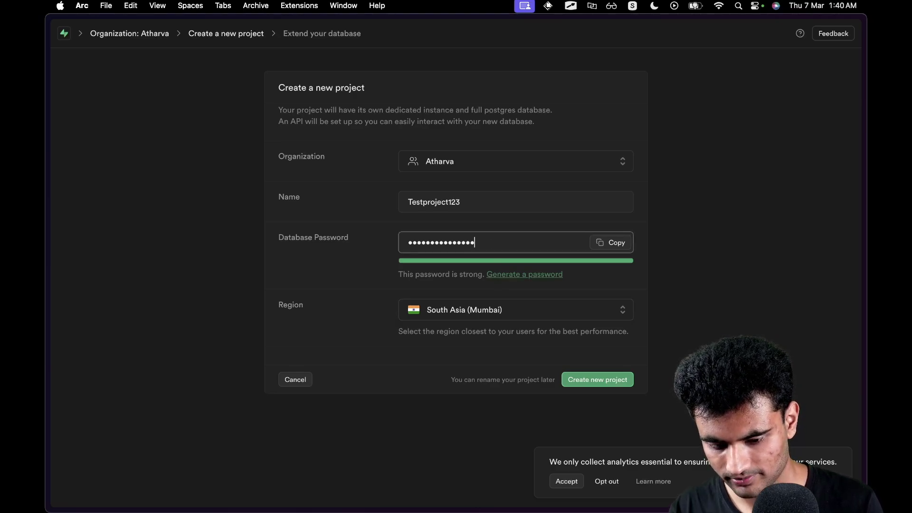
{"action": "left_click", "coordinate": [595, 378]}
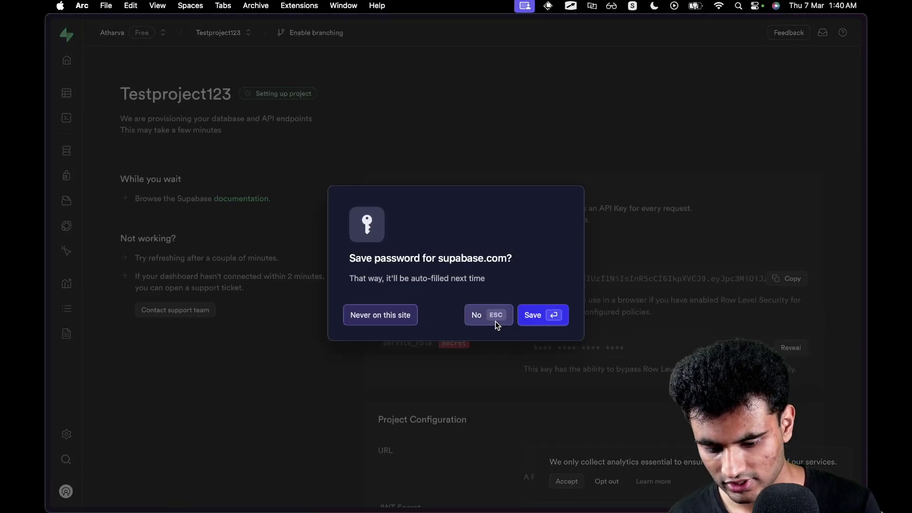
Decline saving the password and view Testproject123's database connection string, host and port 5432.
{"action": "left_click", "coordinate": [491, 315]}
{"action": "scroll", "coordinate": [488, 317], "scroll_direction": "down", "scroll_amount": 2}
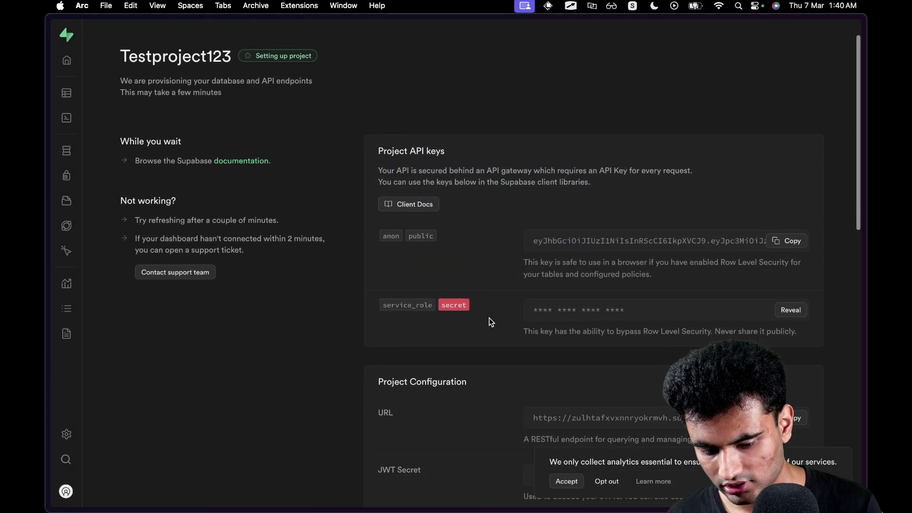
{"action": "mouse_move", "coordinate": [79, 337]}
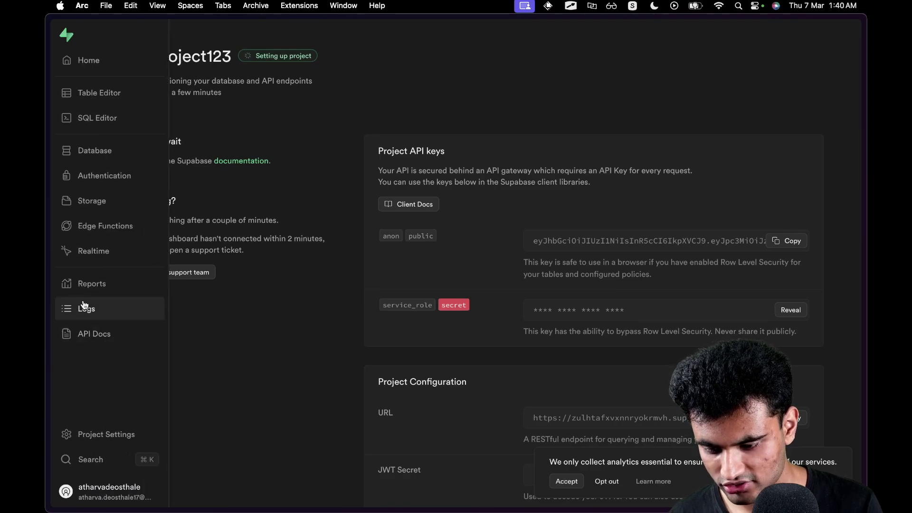
{"action": "left_click", "coordinate": [115, 434]}
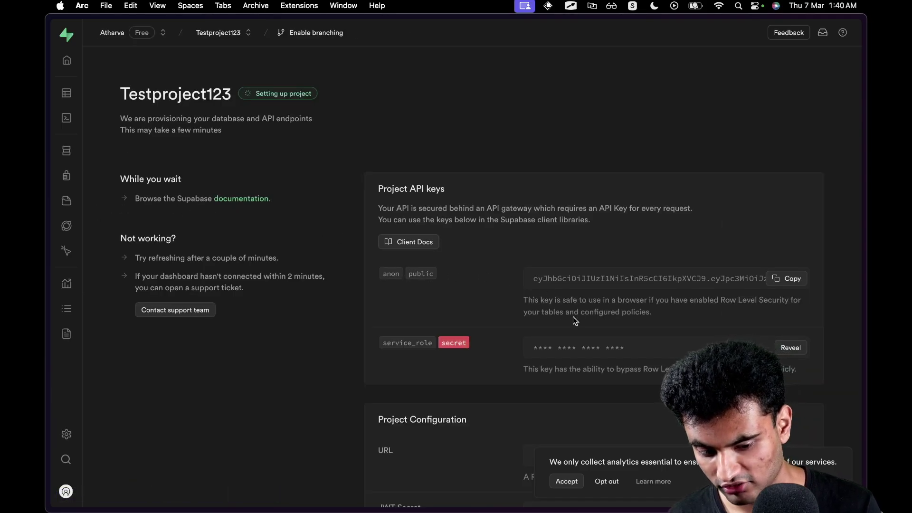
{"action": "scroll", "coordinate": [573, 316], "scroll_direction": "down", "scroll_amount": 1}
{"action": "scroll", "coordinate": [572, 318], "scroll_direction": "down", "scroll_amount": 5}
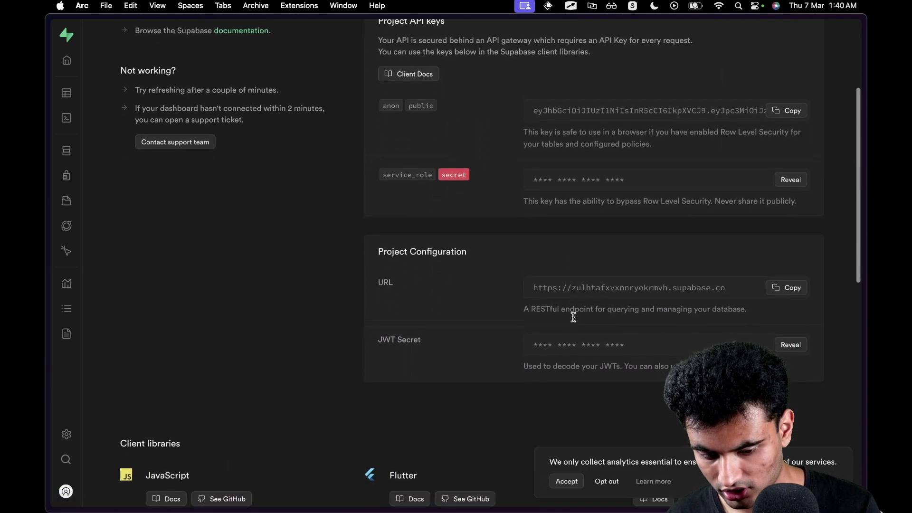
{"action": "scroll", "coordinate": [573, 316], "scroll_direction": "up", "scroll_amount": 5}
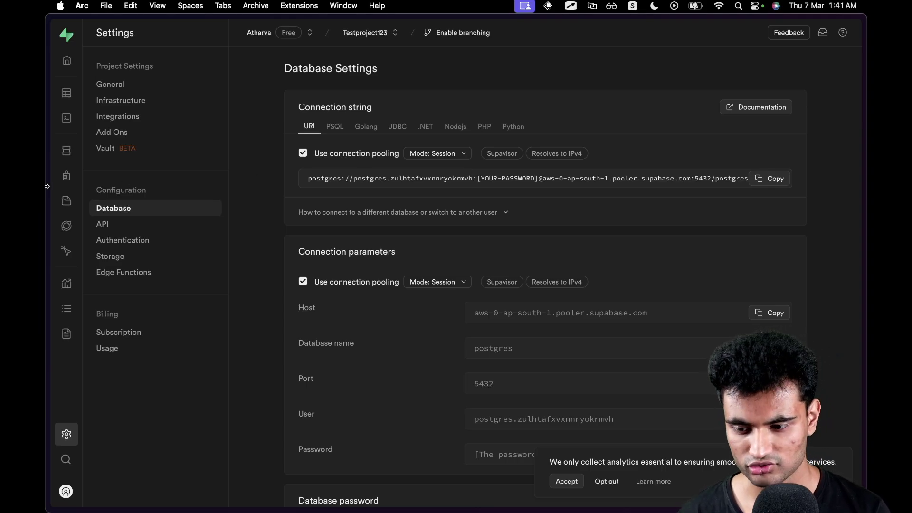
Search Google in a new tab for 'supabase database free tier'.
{"action": "mouse_move", "coordinate": [47, 185]}
{"action": "left_click", "coordinate": [98, 100]}
{"action": "type", "text": "sup"}
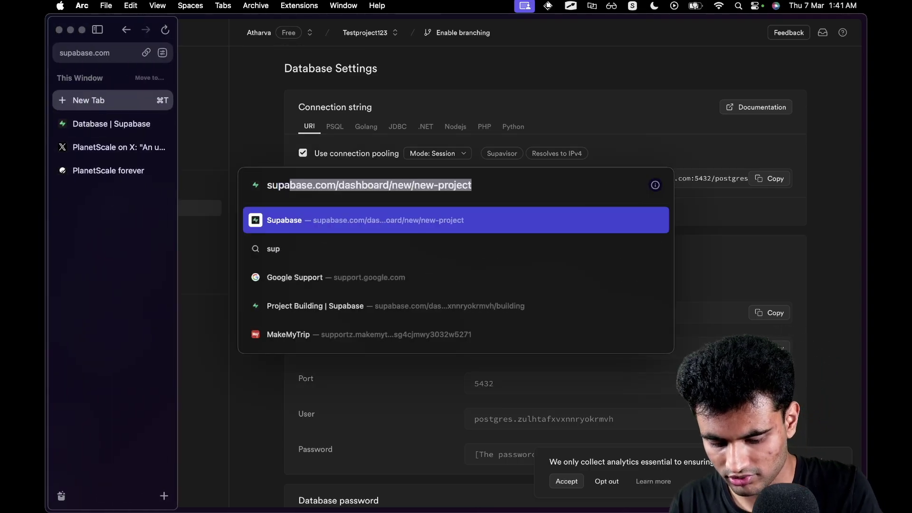
{"action": "type", "text": "abase days"}
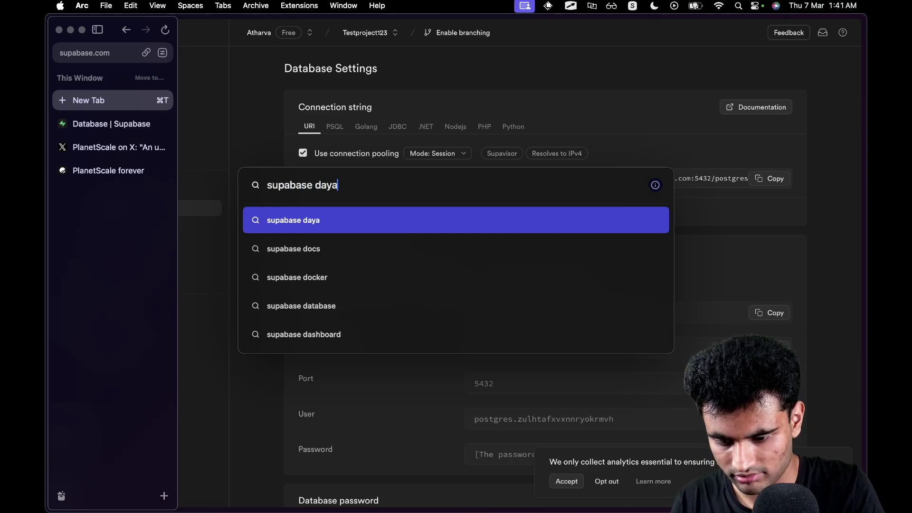
{"action": "key", "text": "BackSpace"}
{"action": "key", "text": "BackSpace"}
{"action": "type", "text": "tabase free tier"}
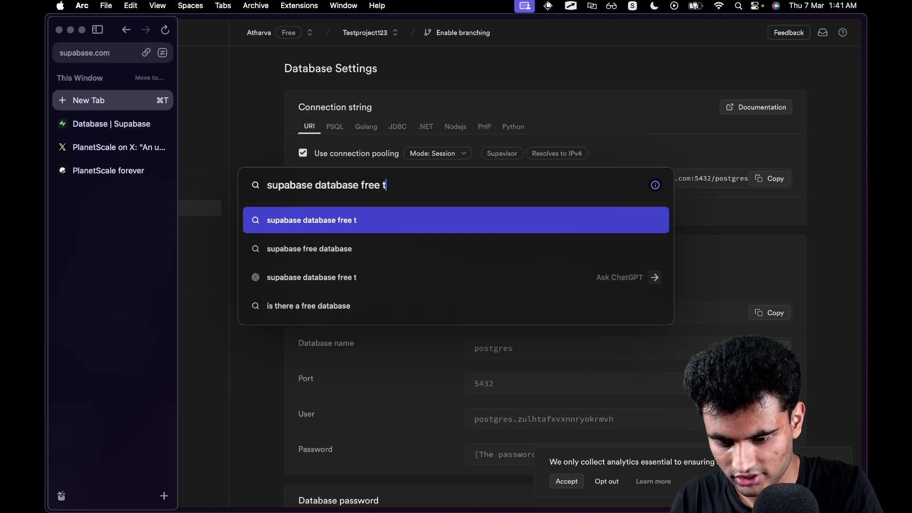
{"action": "key", "text": "Return"}
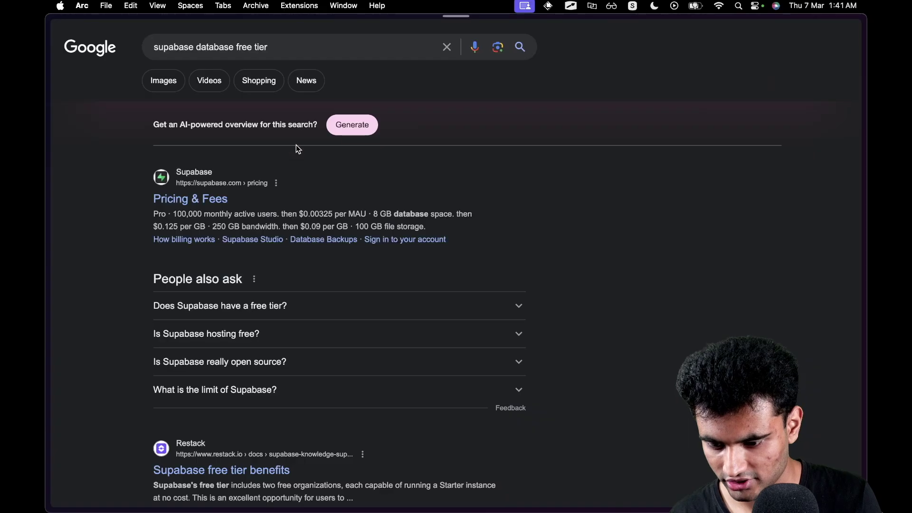
Open Supabase's Pricing & Fees result and scroll to compare the $0 Free and $25 Pro plans.
{"action": "left_click", "coordinate": [190, 202]}
{"action": "scroll", "coordinate": [444, 237], "scroll_direction": "down", "scroll_amount": 5}
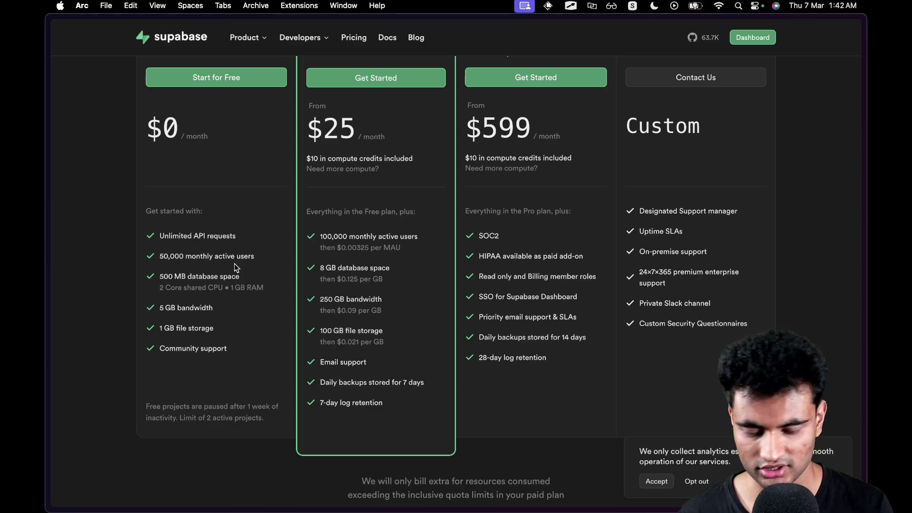
{"action": "scroll", "coordinate": [230, 252], "scroll_direction": "up", "scroll_amount": 1}
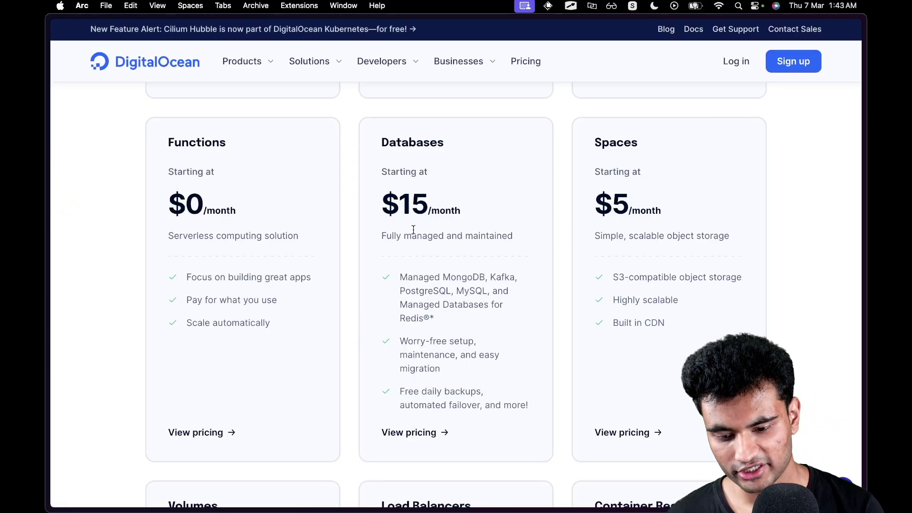
Highlight the $15/month starting price on DigitalOcean's Databases card several times.
{"action": "left_click_drag", "start_coordinate": [384, 204], "coordinate": [475, 209]}
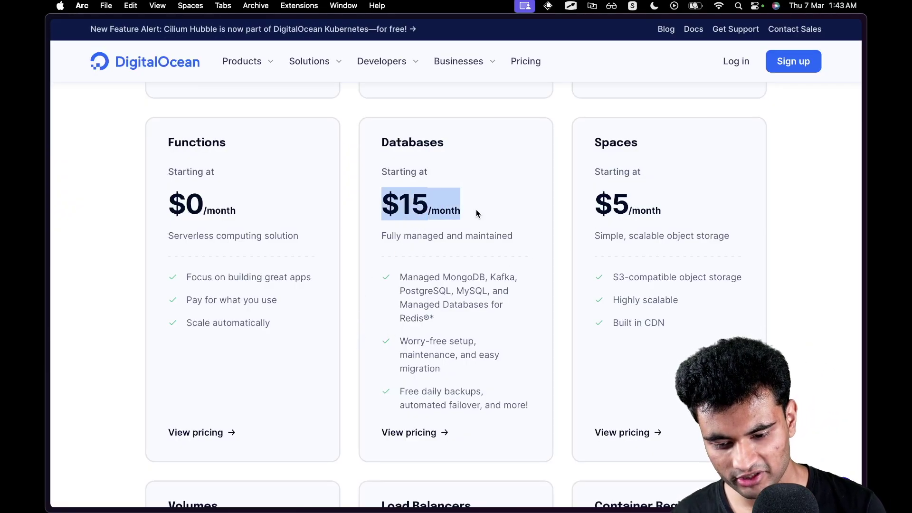
{"action": "left_click", "coordinate": [476, 213]}
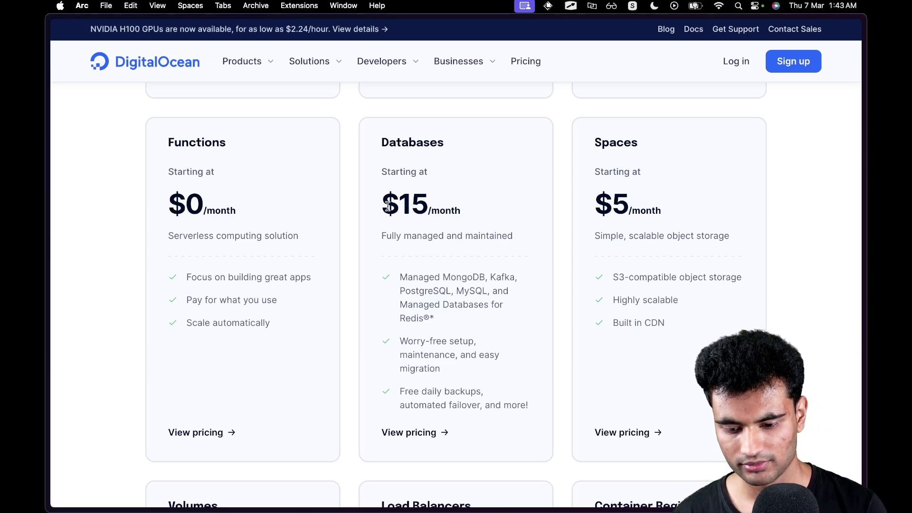
{"action": "left_click_drag", "start_coordinate": [393, 205], "coordinate": [454, 215]}
{"action": "left_click", "coordinate": [455, 215]}
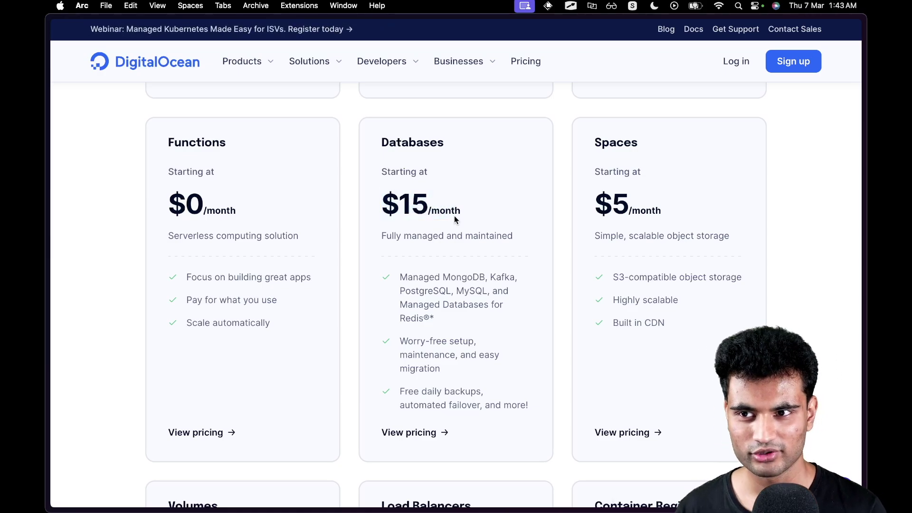
{"action": "left_click_drag", "start_coordinate": [381, 210], "coordinate": [454, 215]}
{"action": "left_click", "coordinate": [453, 215]}
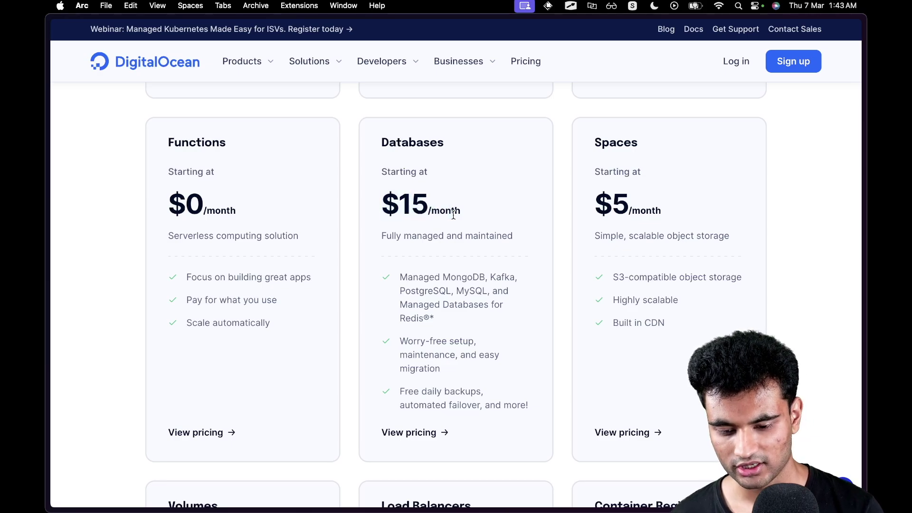